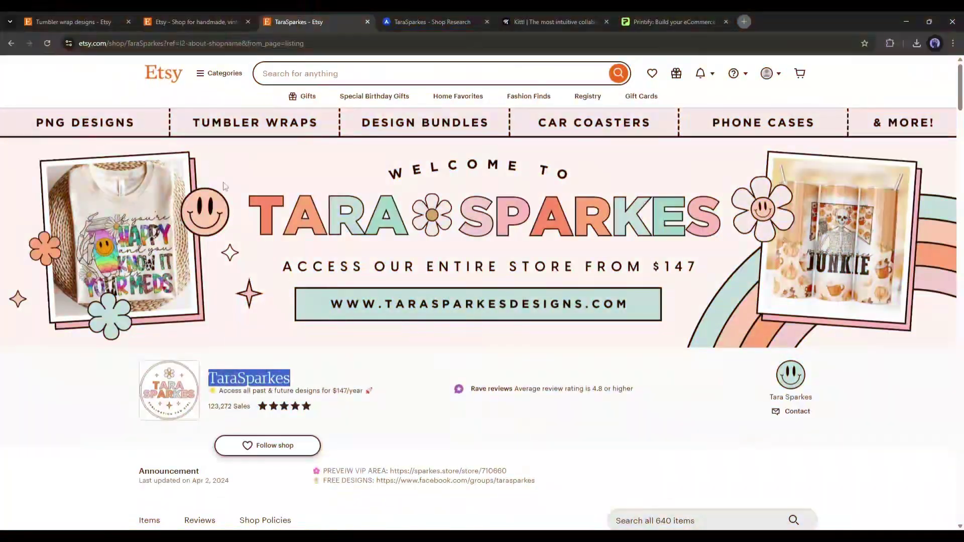
scroll(234, 192, "down", 2)
scroll(234, 192, "down", 3)
scroll(234, 192, "down", 3)
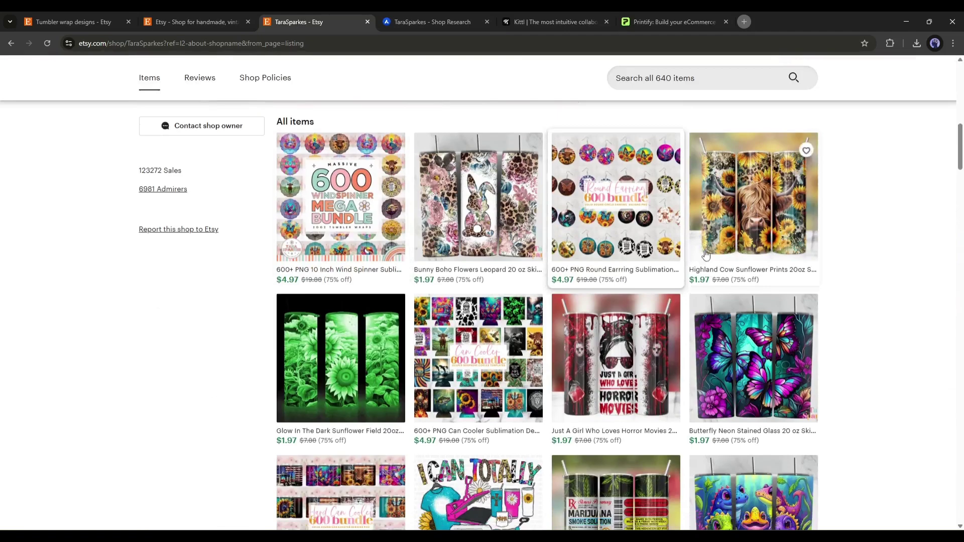
scroll(451, 240, "down", 3)
scroll(618, 293, "down", 4)
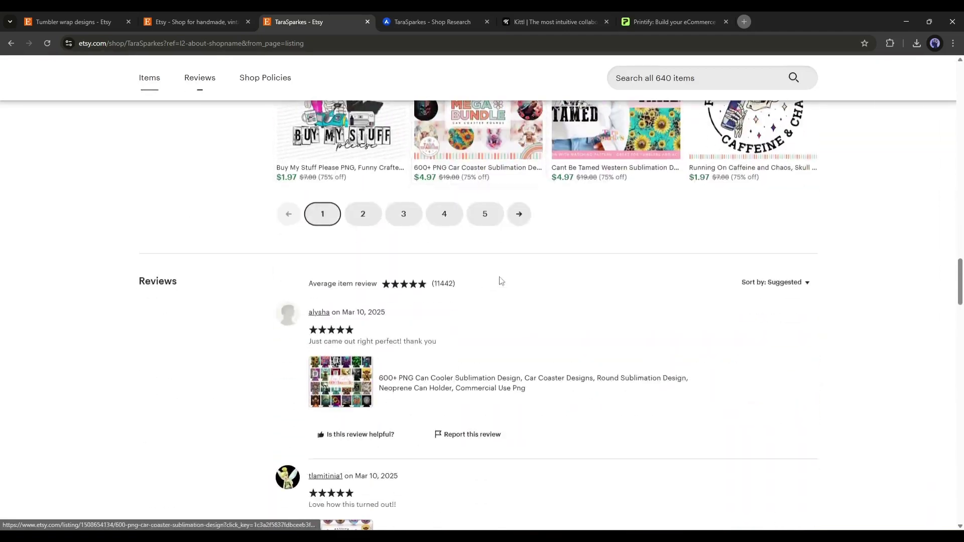
scroll(500, 282, "up", 3)
Go to page 2 of TaraSparkes' Etsy tumbler listings
left_click(362, 414)
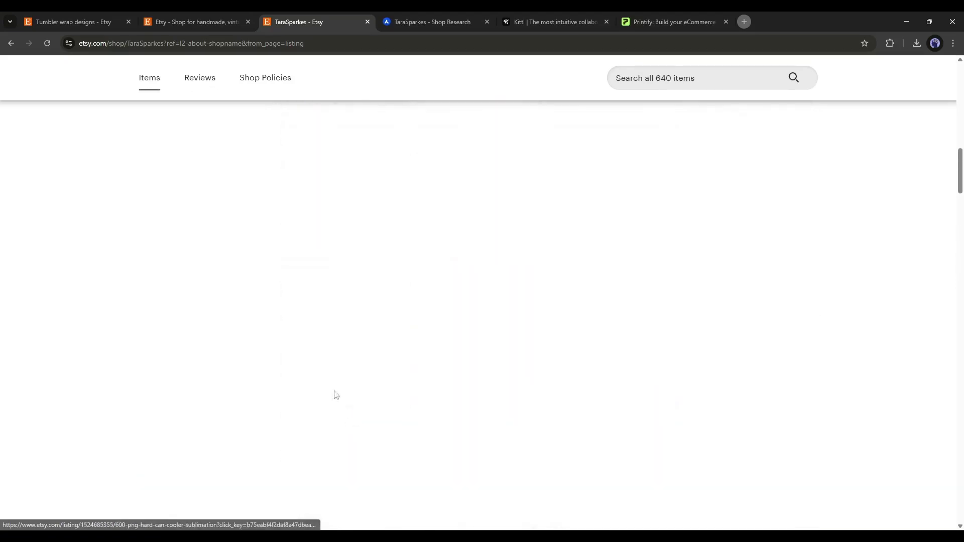
scroll(540, 300, "down", 2)
scroll(625, 301, "down", 1)
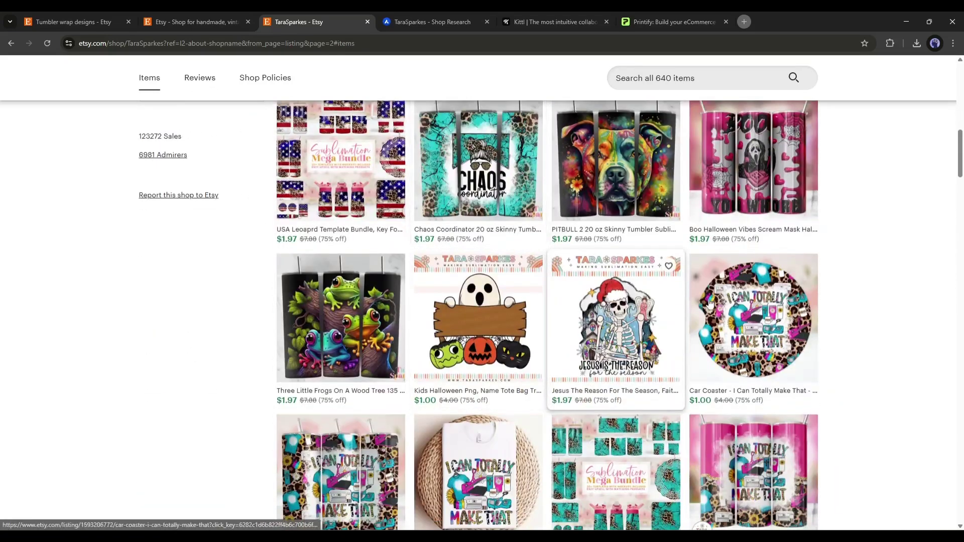
scroll(757, 305, "down", 2)
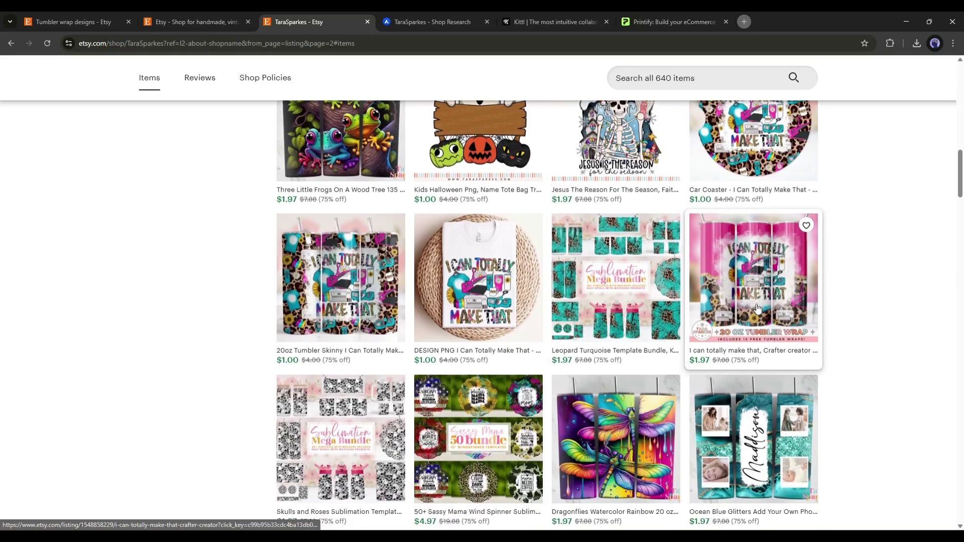
scroll(759, 307, "down", 2)
scroll(758, 309, "down", 2)
scroll(757, 309, "down", 2)
scroll(757, 309, "down", 2)
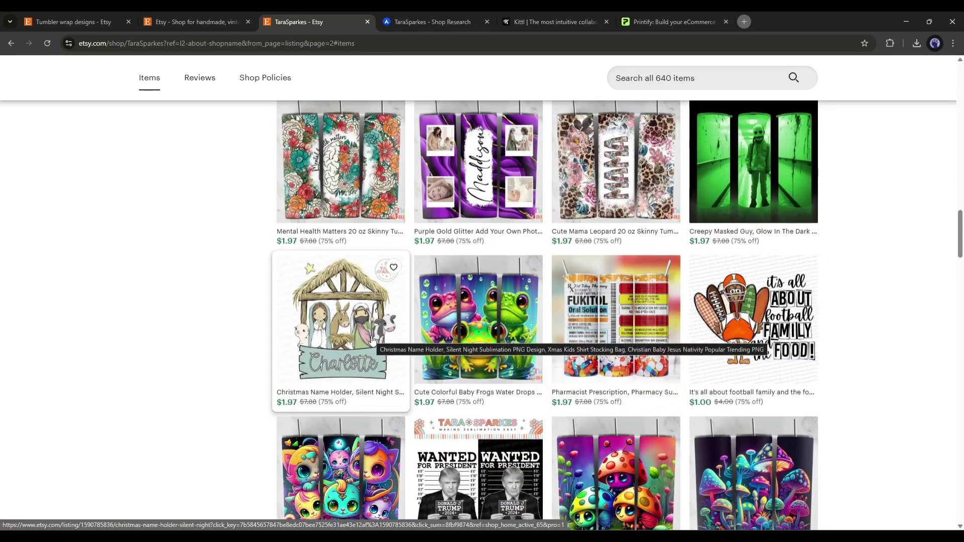
scroll(371, 340, "down", 1)
scroll(371, 340, "down", 1)
scroll(368, 331, "down", 3)
scroll(366, 329, "up", 3)
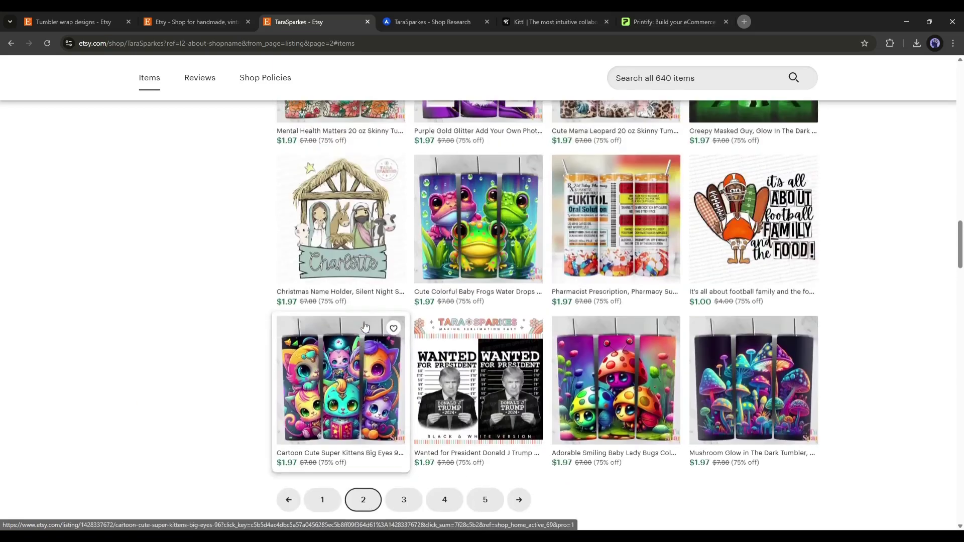
Check the About tab and creation date in TaraSparkes' Alura report, then return to Overview
left_click(441, 17)
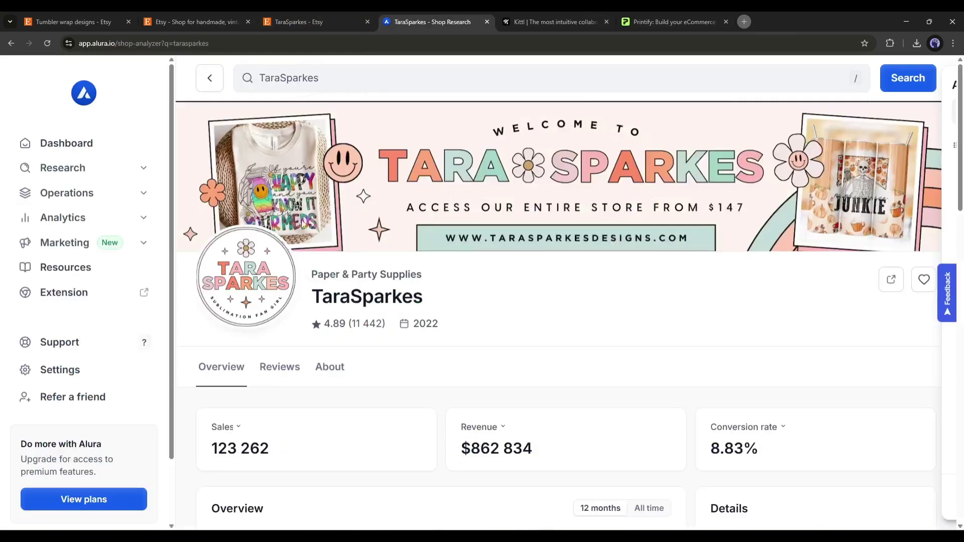
scroll(506, 301, "down", 3)
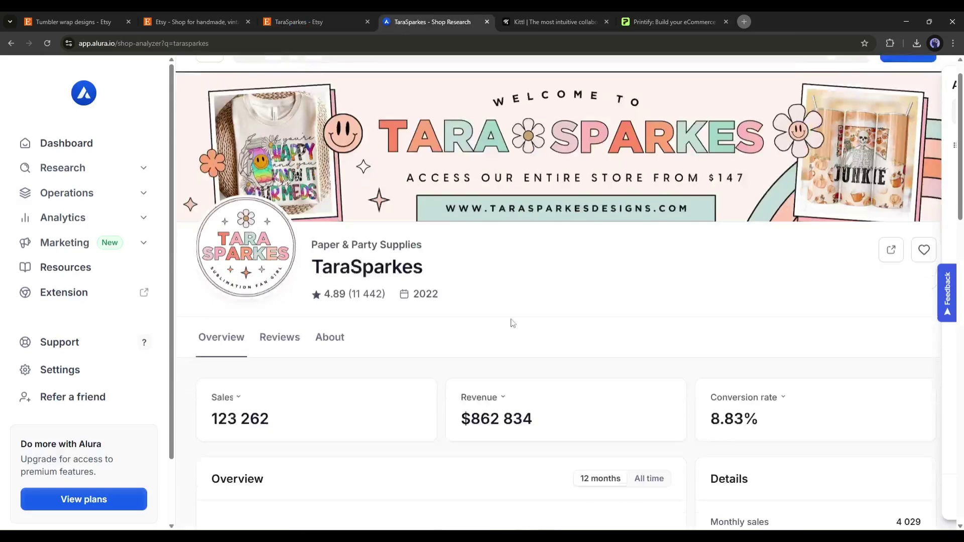
left_click(320, 170)
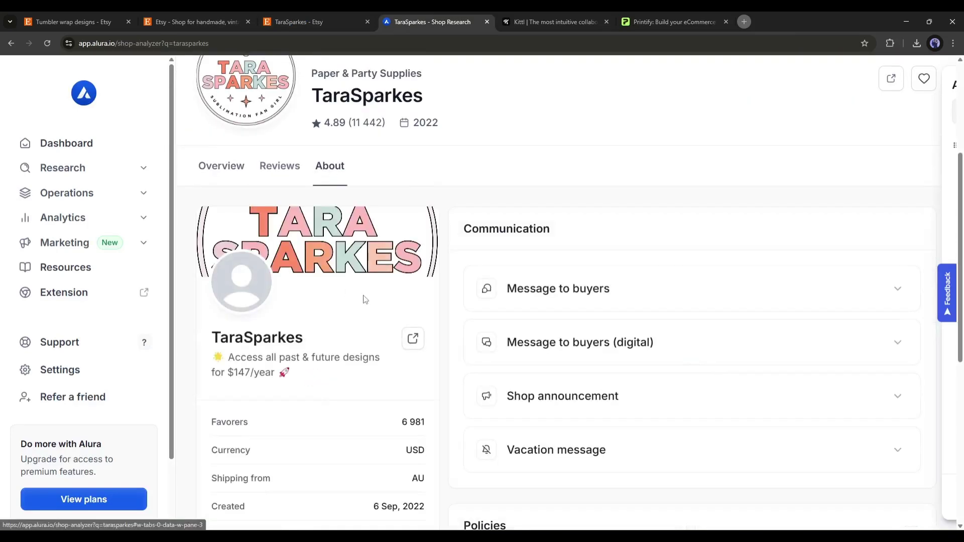
scroll(379, 293, "down", 4)
scroll(379, 294, "down", 1)
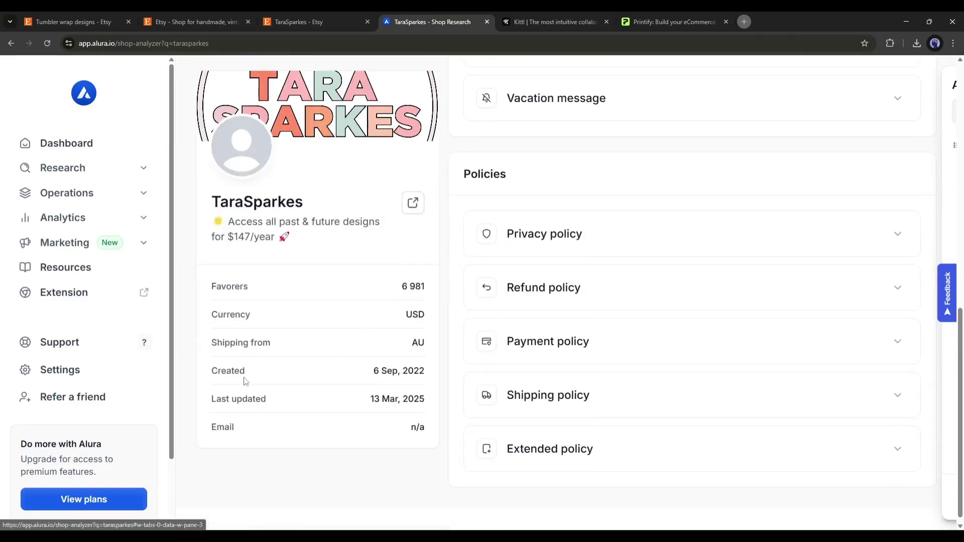
left_click_drag(243, 381, 373, 371)
scroll(351, 399, "up", 5)
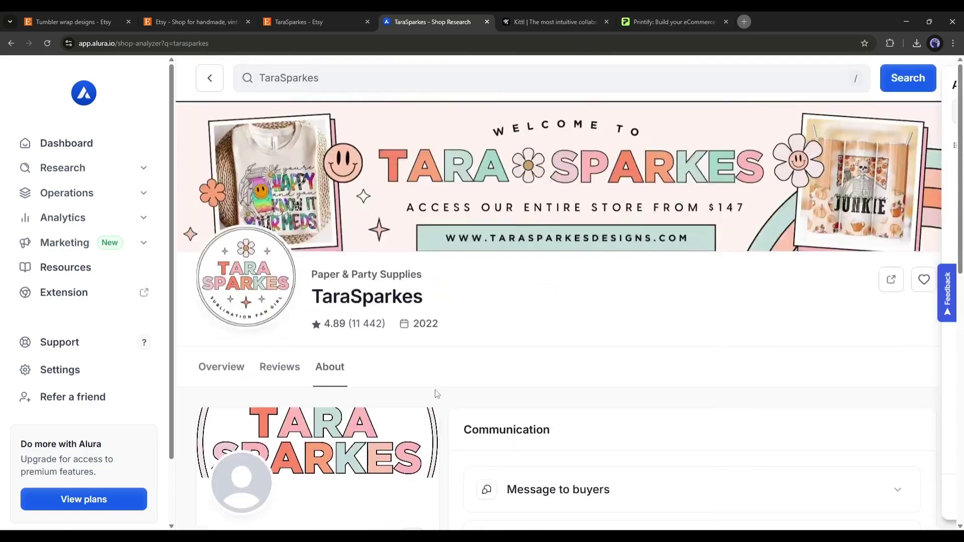
left_click(225, 369)
scroll(369, 362, "down", 3)
scroll(369, 362, "up", 2)
left_click_drag(460, 397, 547, 399)
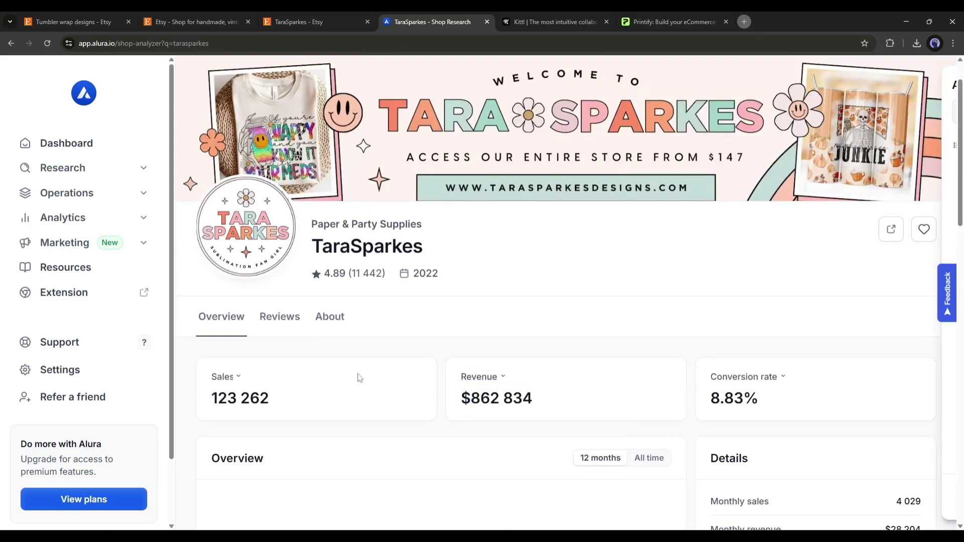
scroll(333, 369, "down", 1)
scroll(334, 370, "down", 1)
scroll(334, 370, "down", 1)
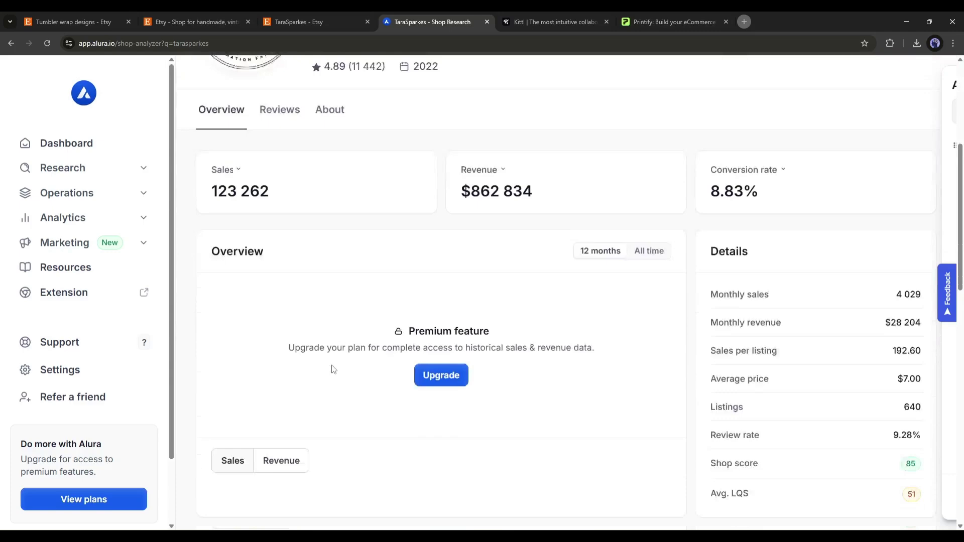
scroll(343, 418, "down", 2)
scroll(344, 416, "down", 1)
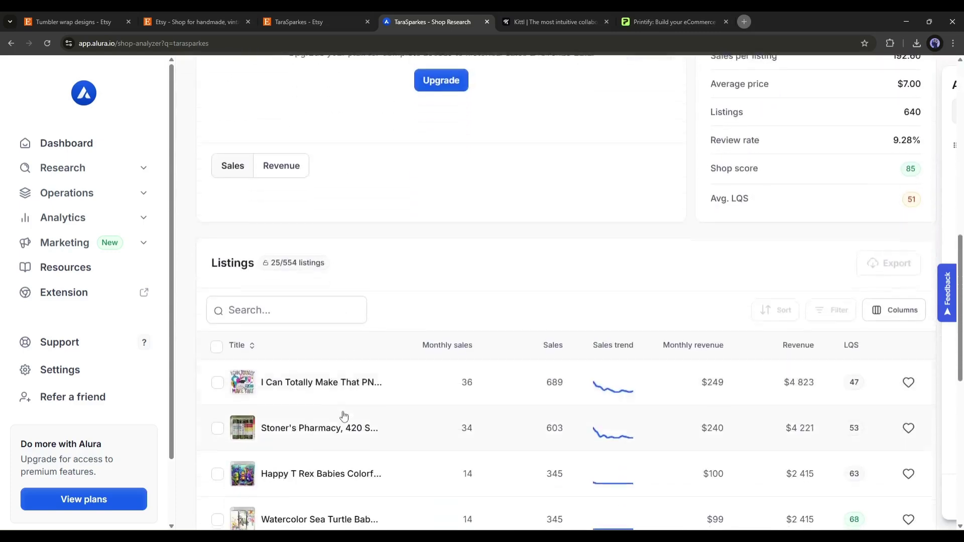
scroll(384, 404, "down", 2)
scroll(392, 400, "up", 4)
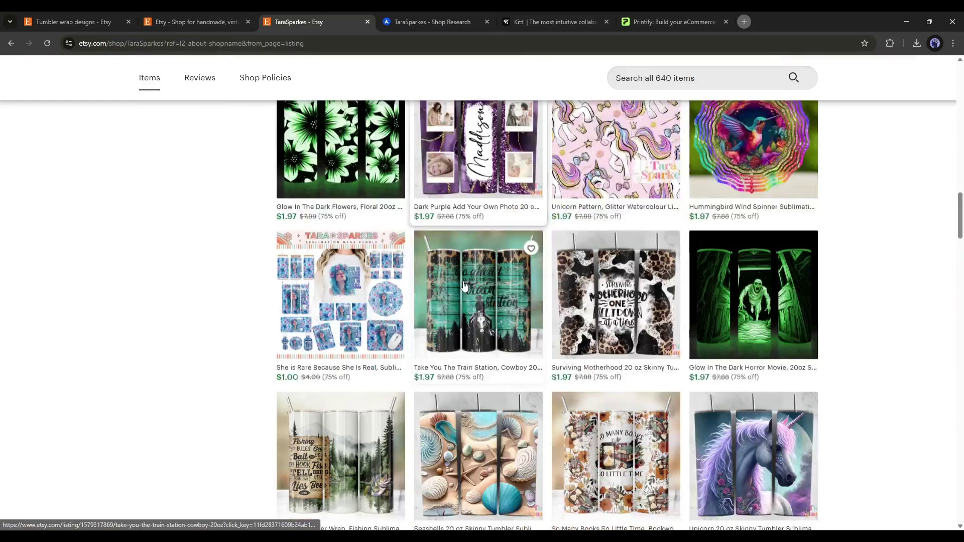
scroll(341, 280, "down", 1)
scroll(341, 279, "down", 3)
scroll(342, 279, "down", 2)
scroll(343, 276, "down", 3)
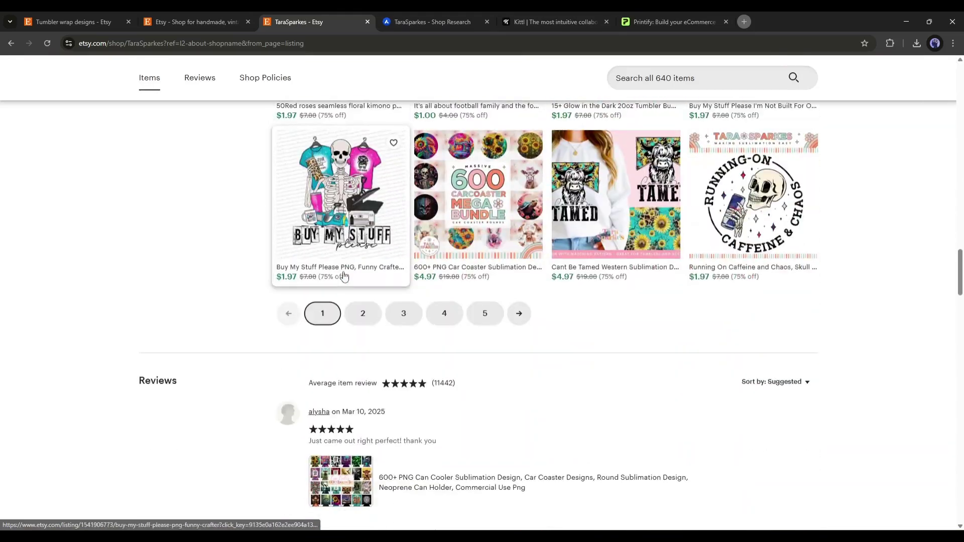
scroll(363, 287, "up", 2)
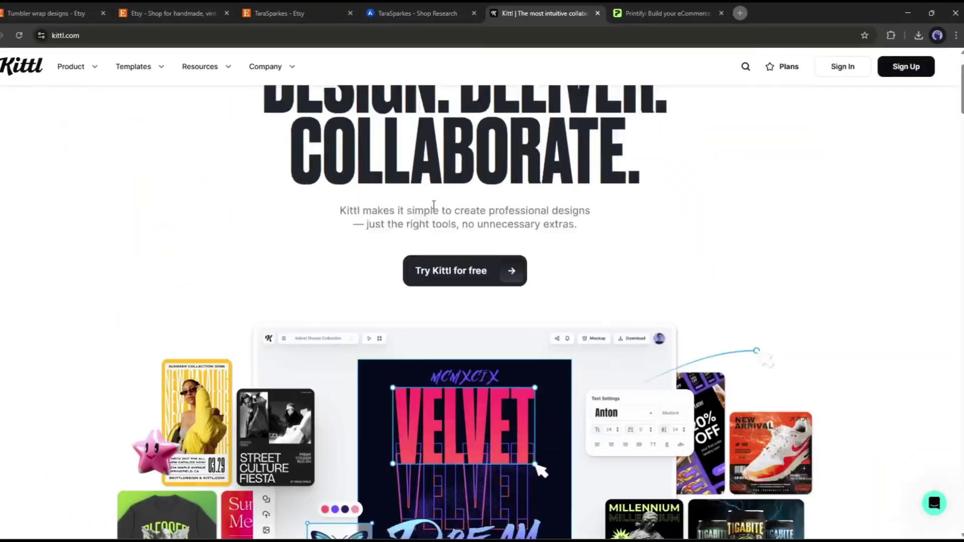
scroll(437, 211, "down", 1)
scroll(414, 280, "down", 4)
scroll(413, 286, "down", 5)
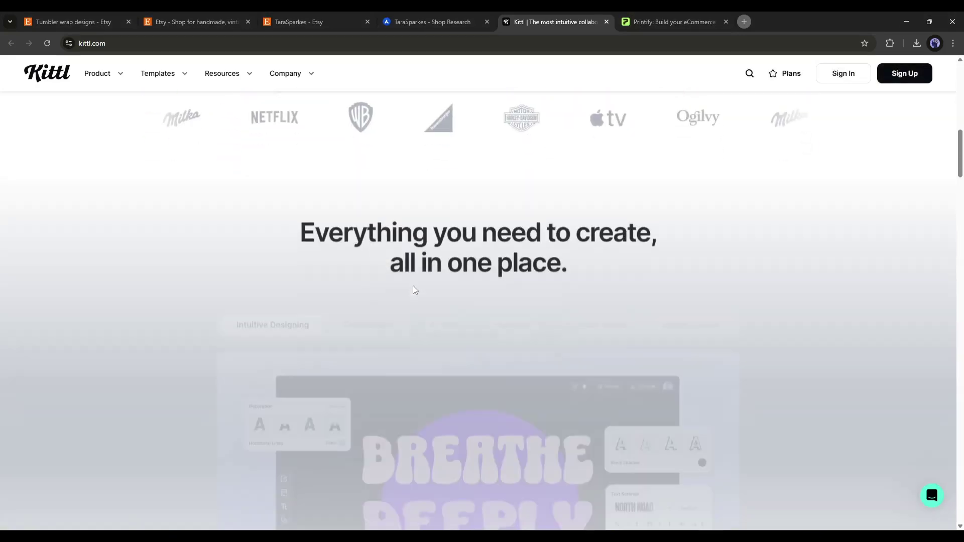
scroll(412, 285, "down", 1)
scroll(412, 285, "down", 1)
scroll(413, 285, "down", 1)
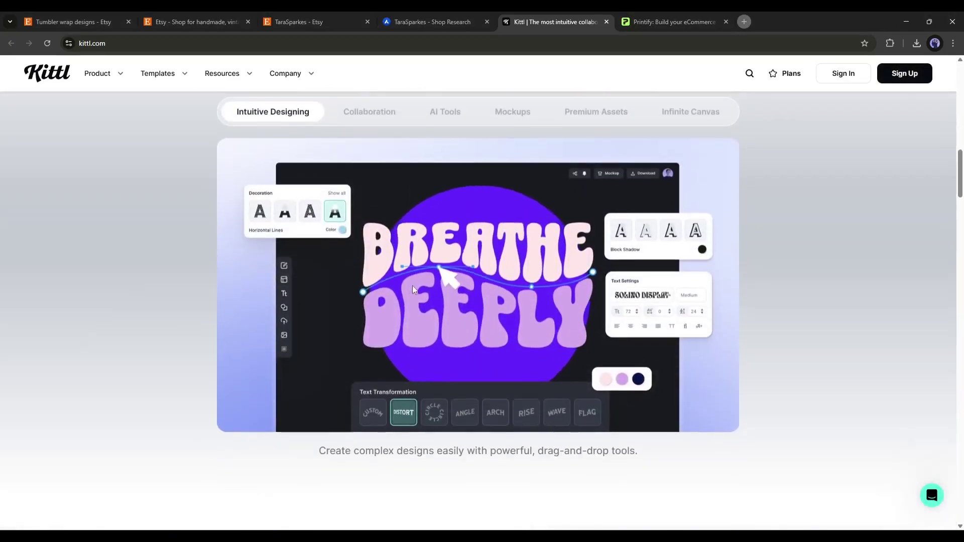
scroll(412, 285, "down", 1)
scroll(412, 290, "down", 3)
scroll(413, 290, "down", 1)
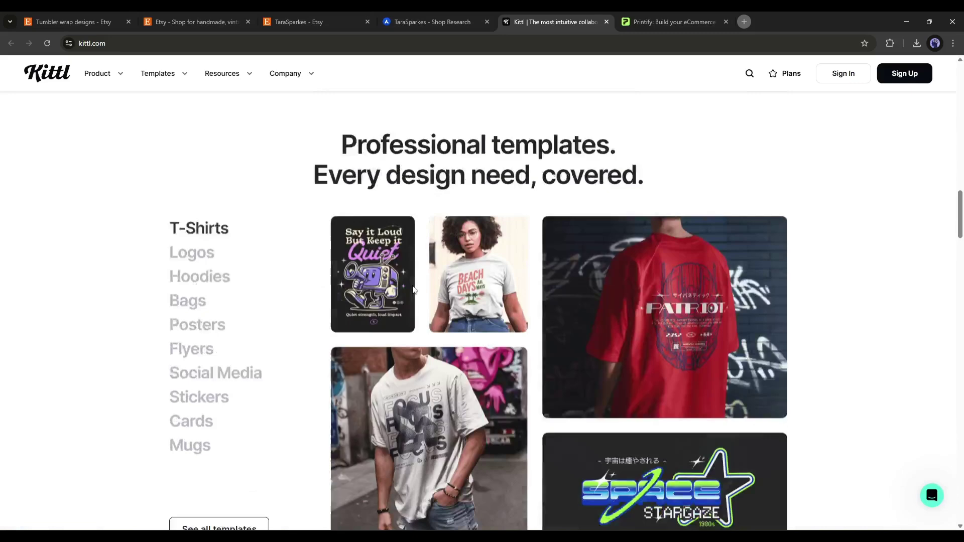
scroll(412, 289, "down", 2)
scroll(413, 290, "down", 2)
scroll(412, 290, "down", 1)
scroll(129, 330, "up", 3)
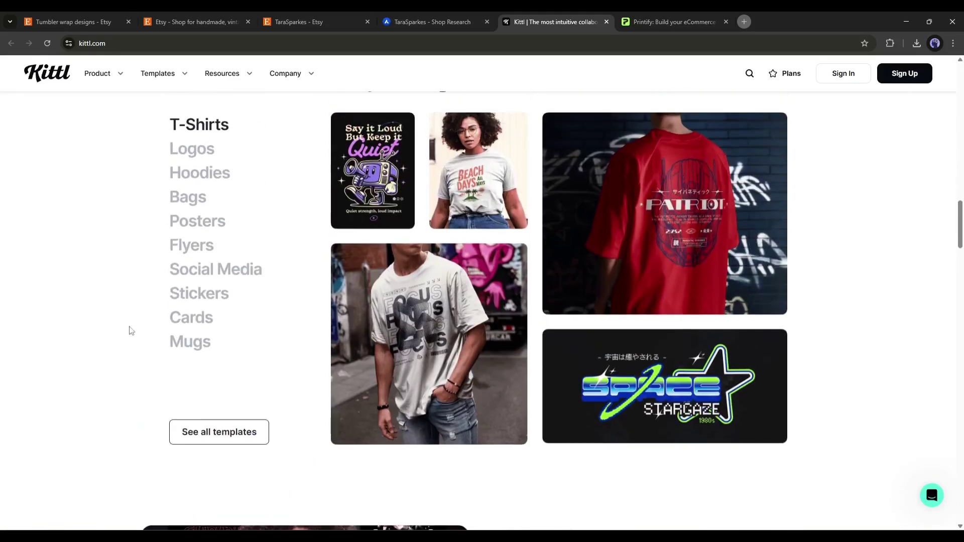
Preview Kittl's logo, hoodie, bag, poster, flyer, social media, sticker, card and mug templates
left_click(191, 155)
left_click(189, 177)
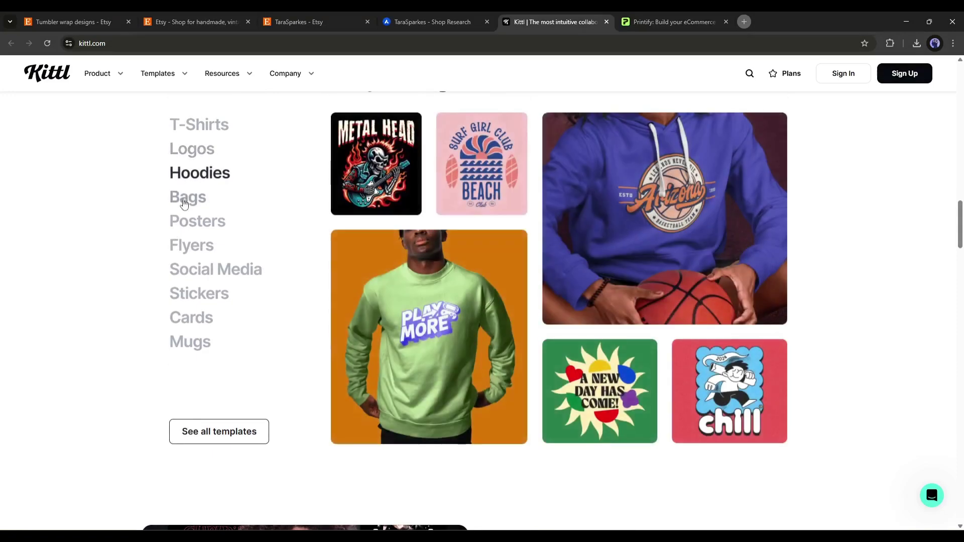
left_click(183, 200)
left_click(182, 224)
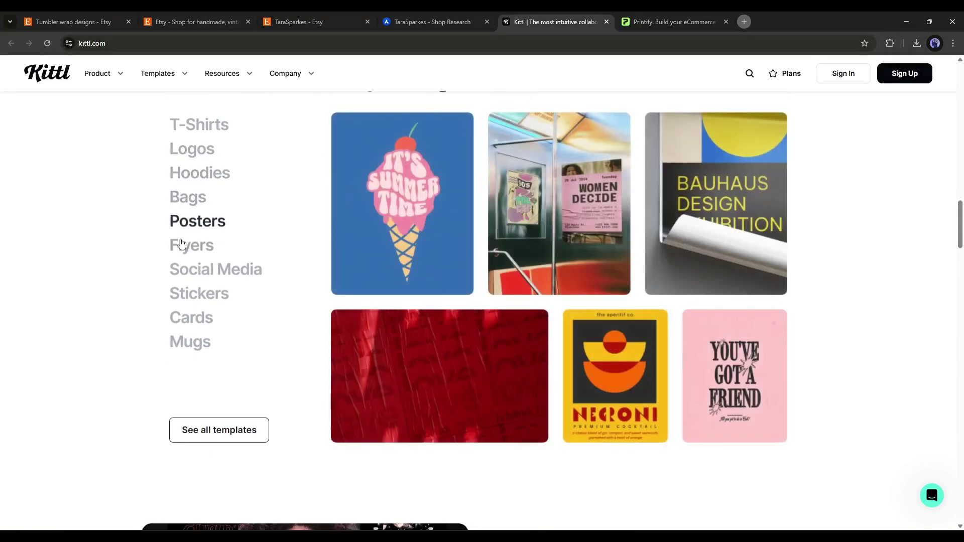
left_click(180, 245)
left_click(183, 271)
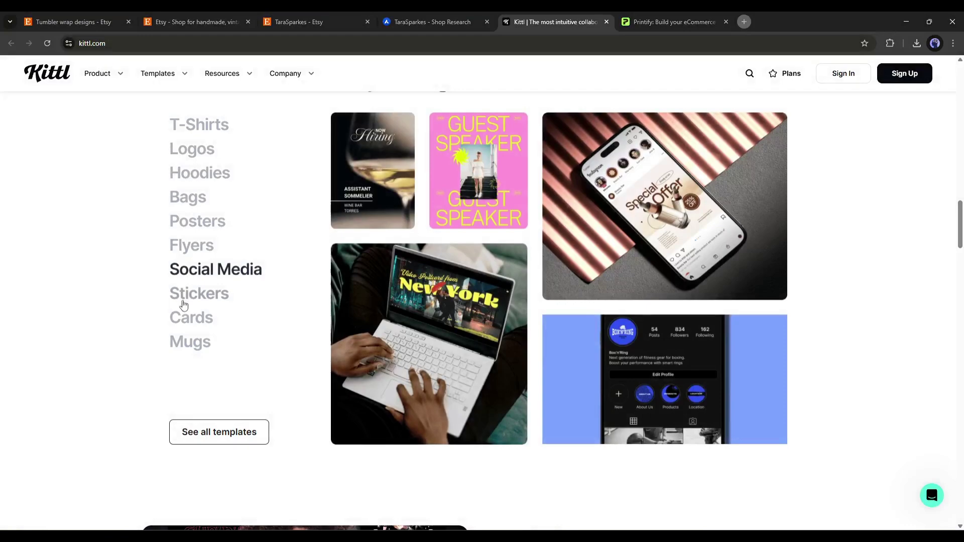
left_click(183, 298)
left_click(183, 319)
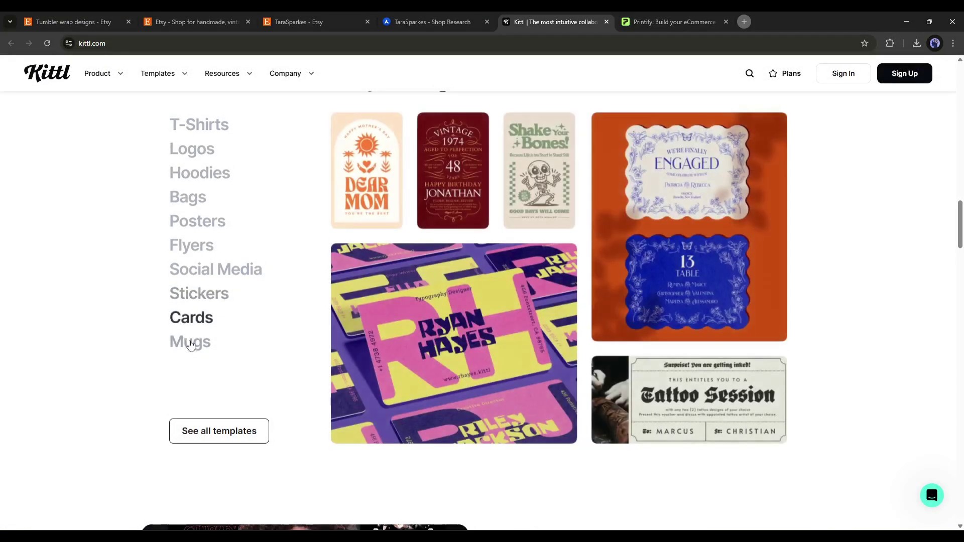
left_click(188, 343)
scroll(147, 318, "down", 2)
scroll(149, 319, "down", 2)
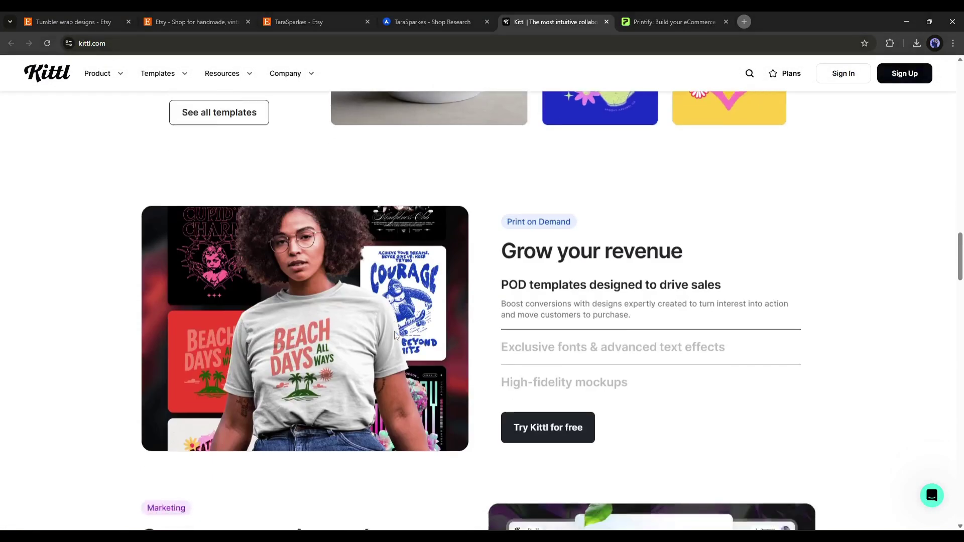
scroll(394, 333, "down", 2)
scroll(394, 336, "down", 1)
scroll(395, 336, "down", 2)
scroll(396, 336, "down", 1)
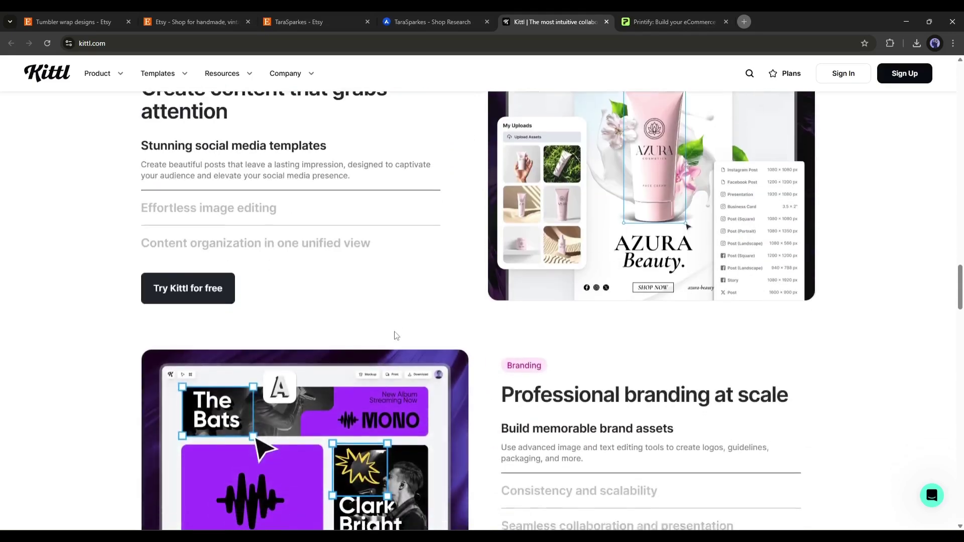
scroll(394, 336, "down", 1)
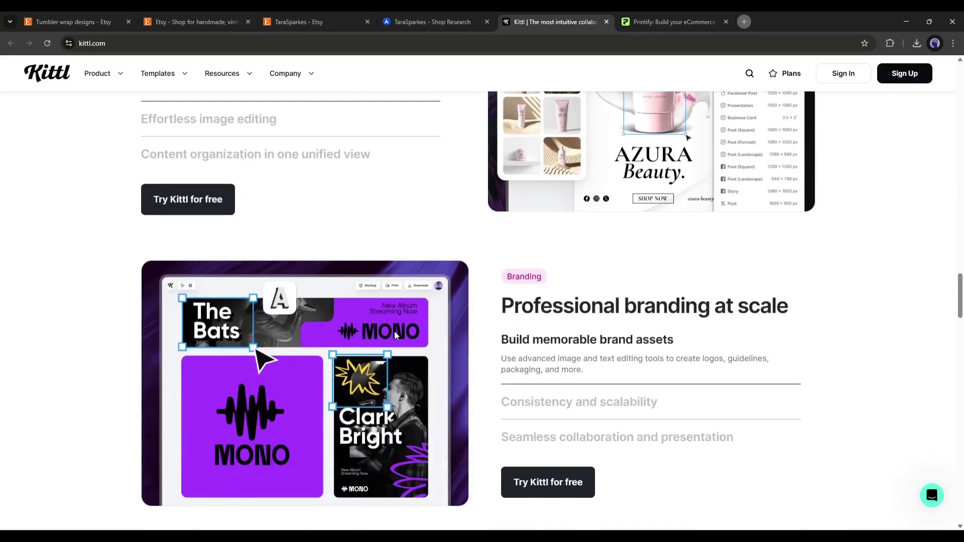
scroll(394, 335, "down", 1)
scroll(394, 335, "down", 1)
scroll(389, 335, "down", 1)
scroll(389, 335, "down", 2)
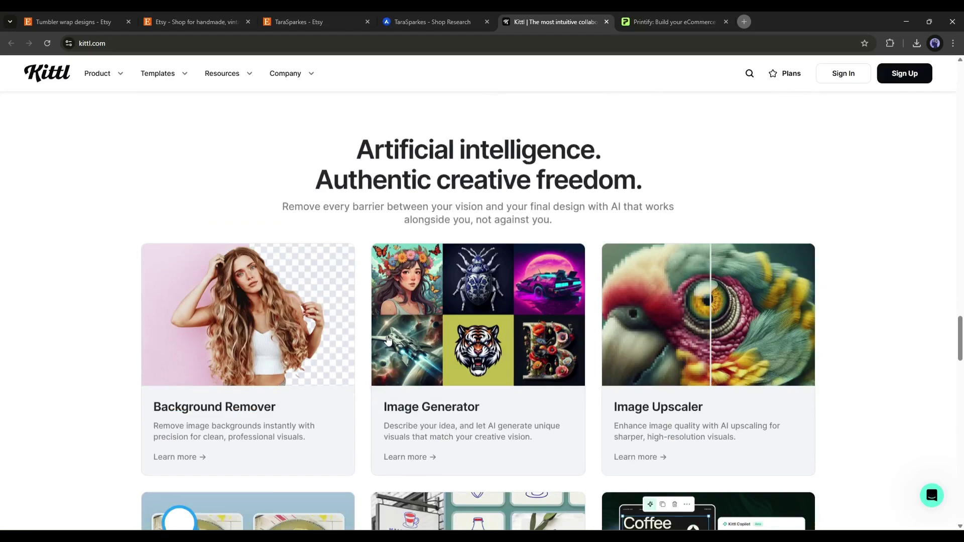
scroll(389, 336, "down", 1)
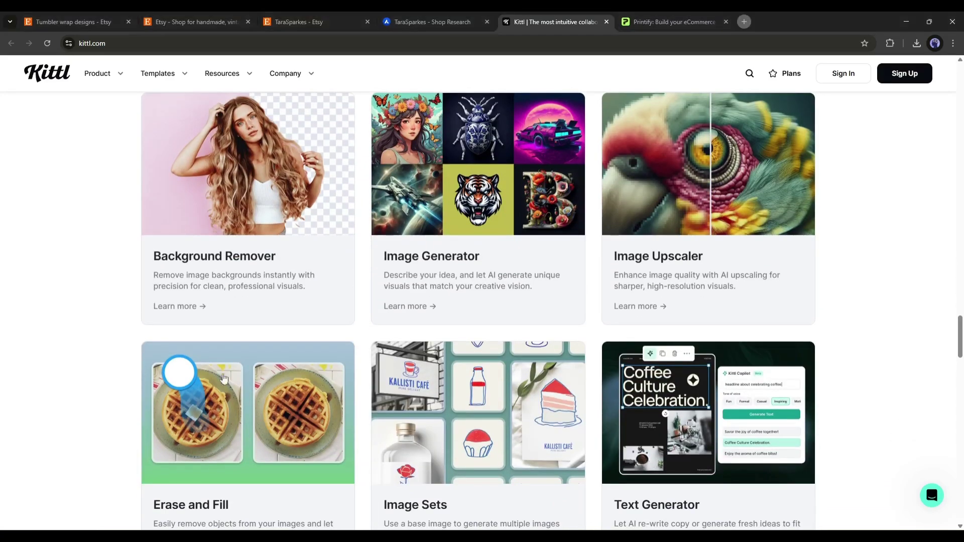
scroll(451, 347, "down", 1)
scroll(452, 348, "up", 2)
scroll(451, 348, "down", 2)
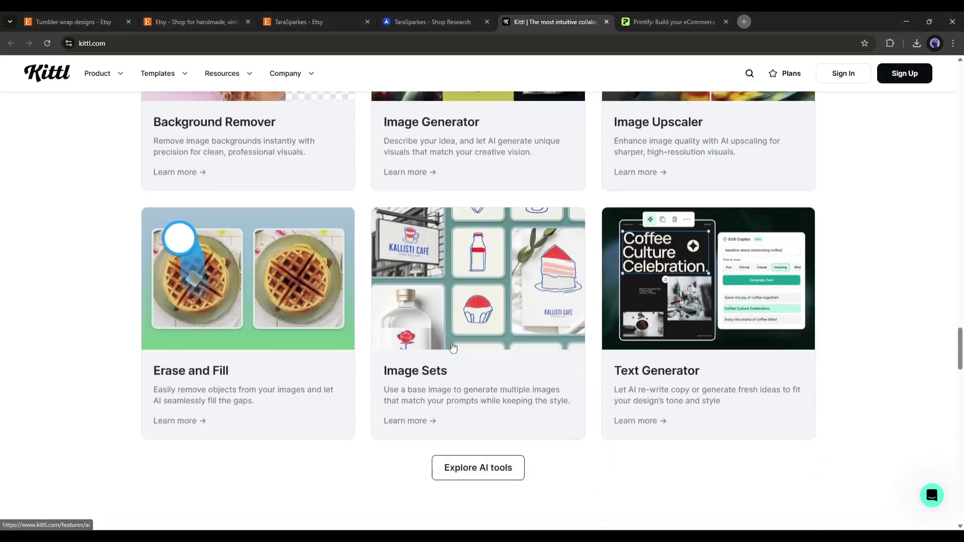
scroll(447, 348, "down", 1)
scroll(447, 346, "down", 2)
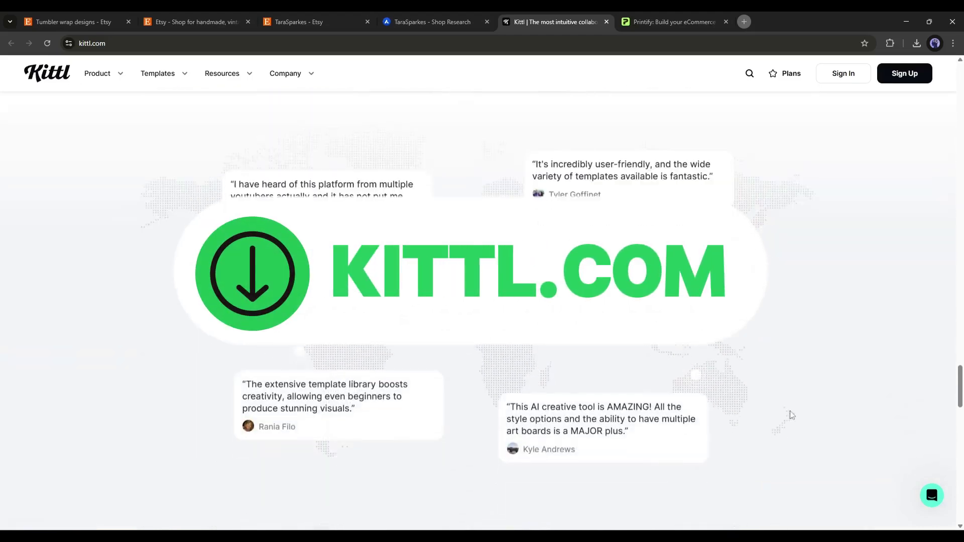
left_click_drag(960, 380, 959, 79)
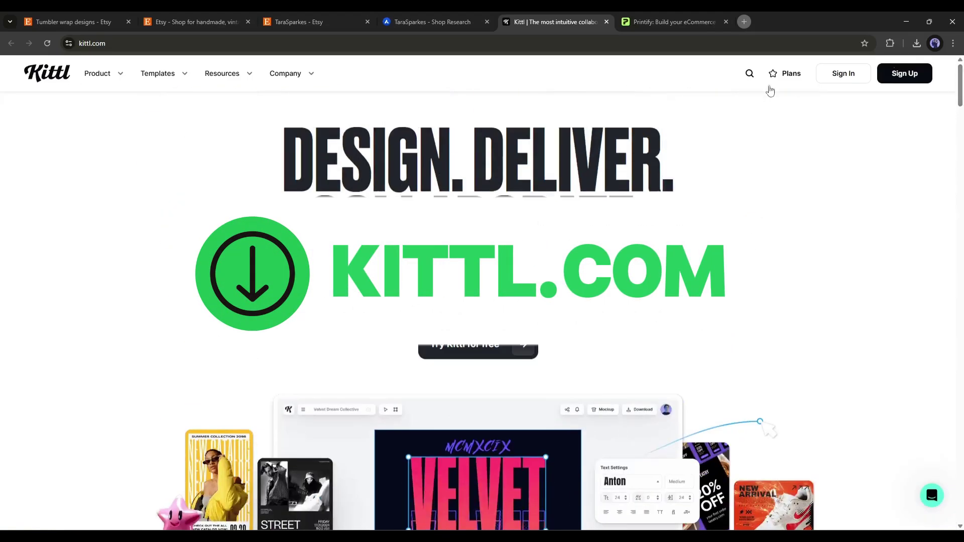
Create a free Kittl account and search the templates for 'tumbler'
left_click(495, 351)
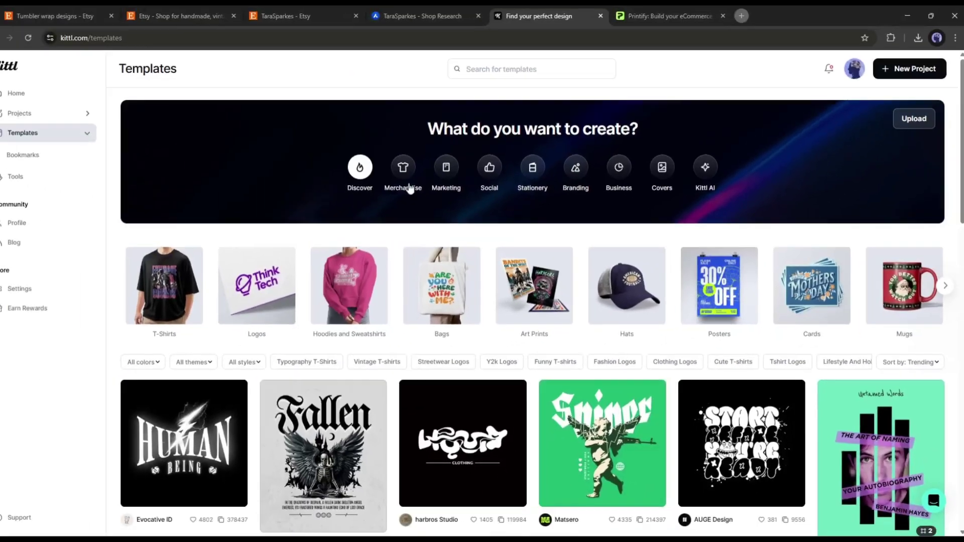
scroll(489, 204, "down", 3)
scroll(481, 240, "up", 3)
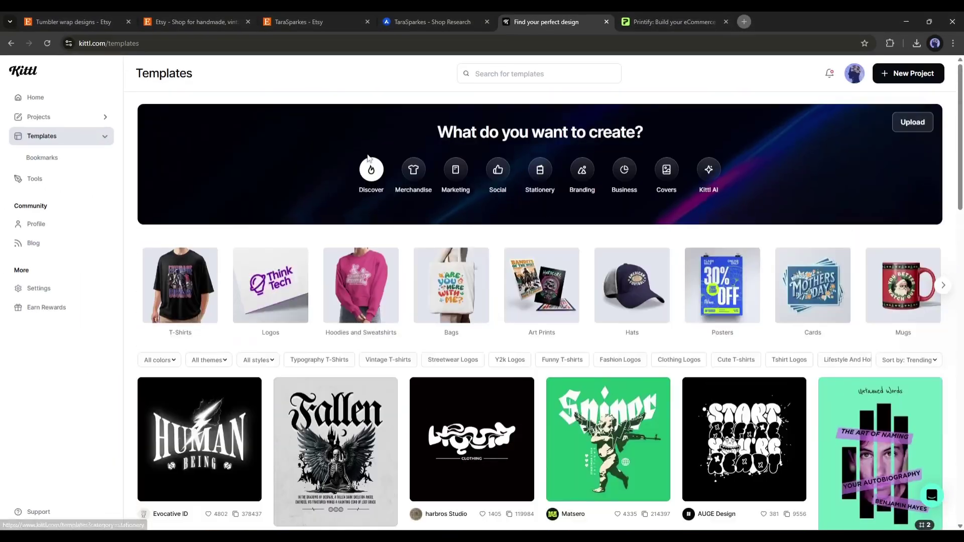
scroll(632, 291, "down", 3)
scroll(655, 298, "down", 5)
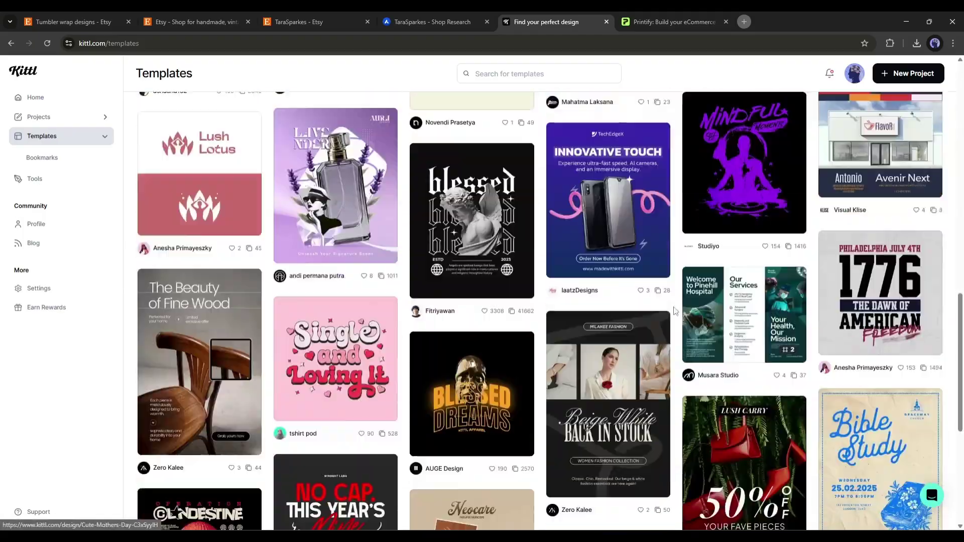
scroll(685, 305, "down", 5)
scroll(728, 319, "down", 5)
scroll(728, 318, "down", 5)
scroll(735, 316, "down", 3)
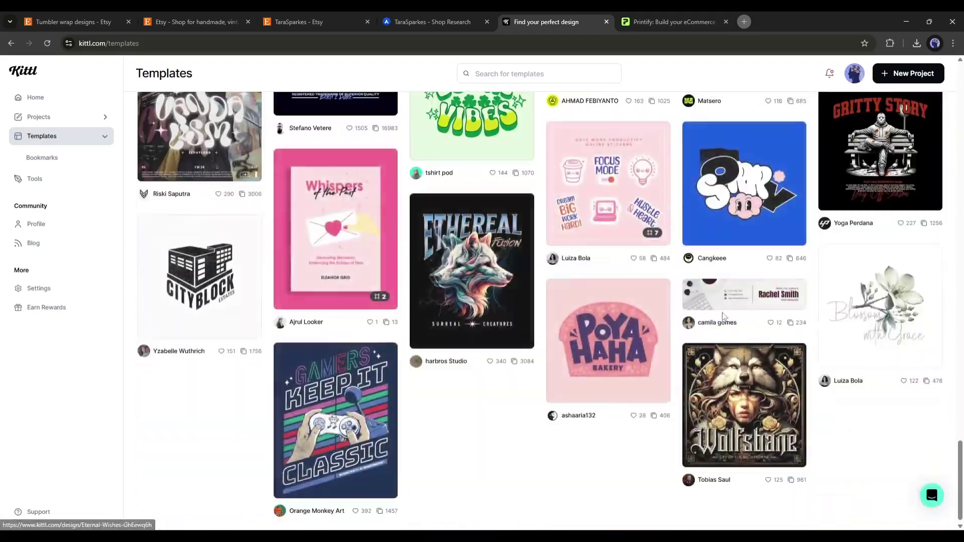
scroll(741, 316, "down", 2)
scroll(750, 314, "down", 5)
scroll(750, 314, "up", 15)
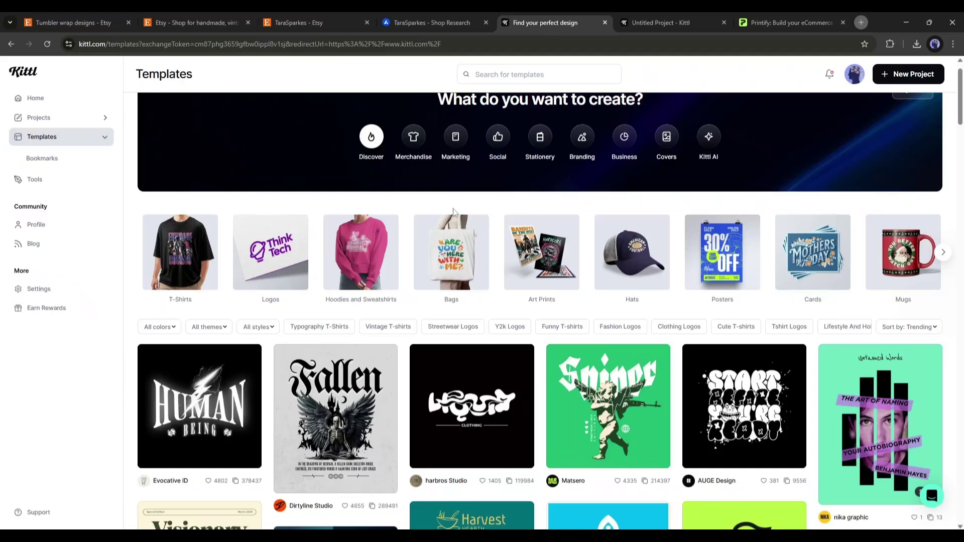
left_click(475, 74)
type("tum")
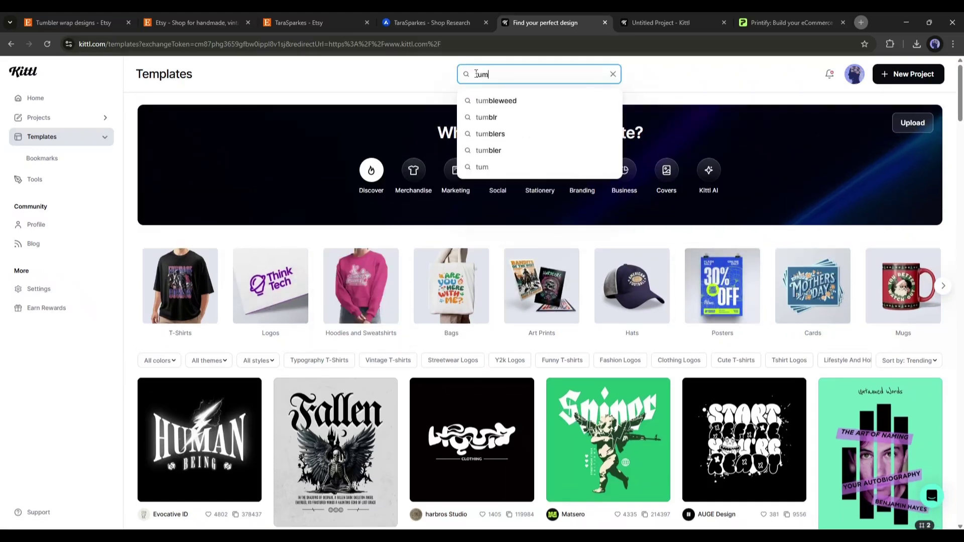
type("bler")
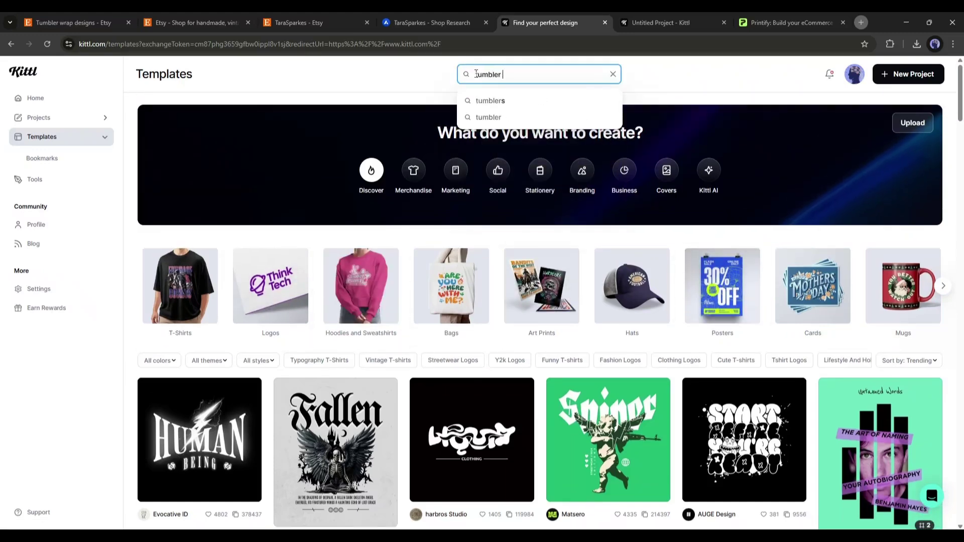
key("Return")
scroll(504, 284, "down", 3)
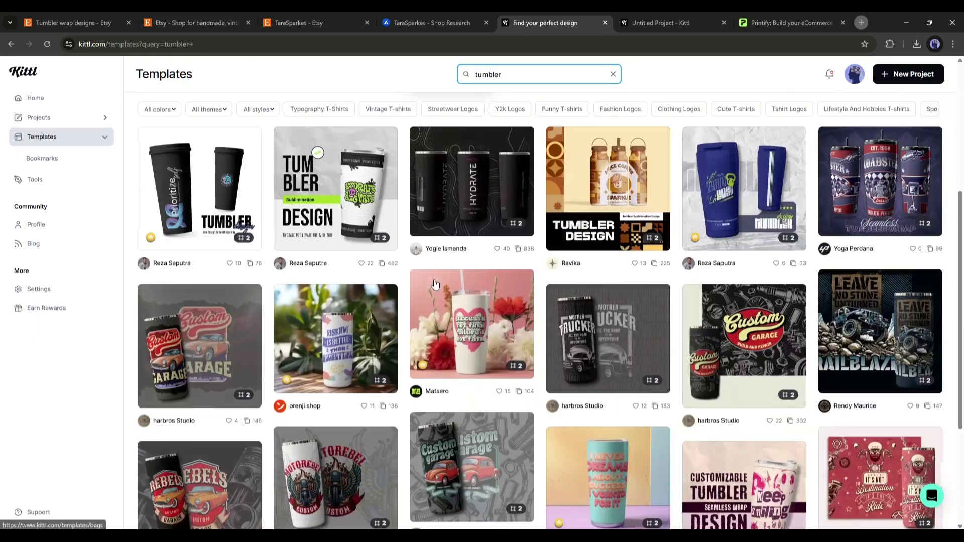
scroll(435, 284, "down", 2)
scroll(435, 284, "down", 2)
scroll(435, 284, "down", 2)
scroll(436, 284, "down", 2)
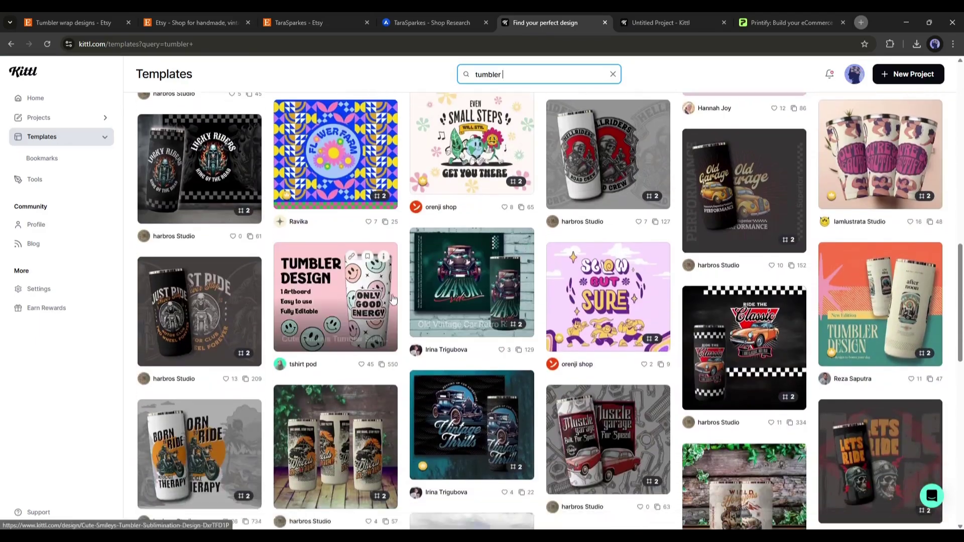
scroll(441, 302, "up", 2)
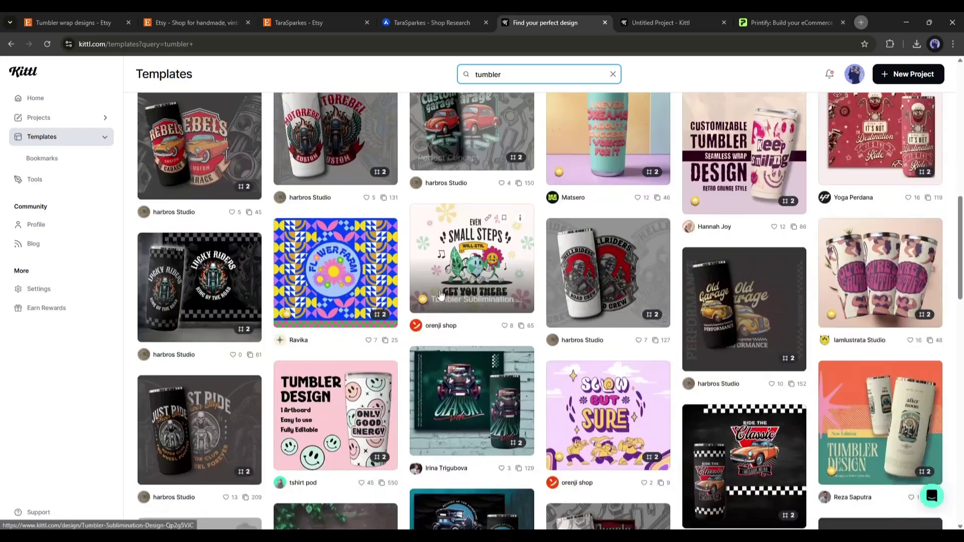
scroll(441, 296, "down", 3)
Open the vintage car tumbler template as a project, then return to the tumbler results
left_click(469, 322)
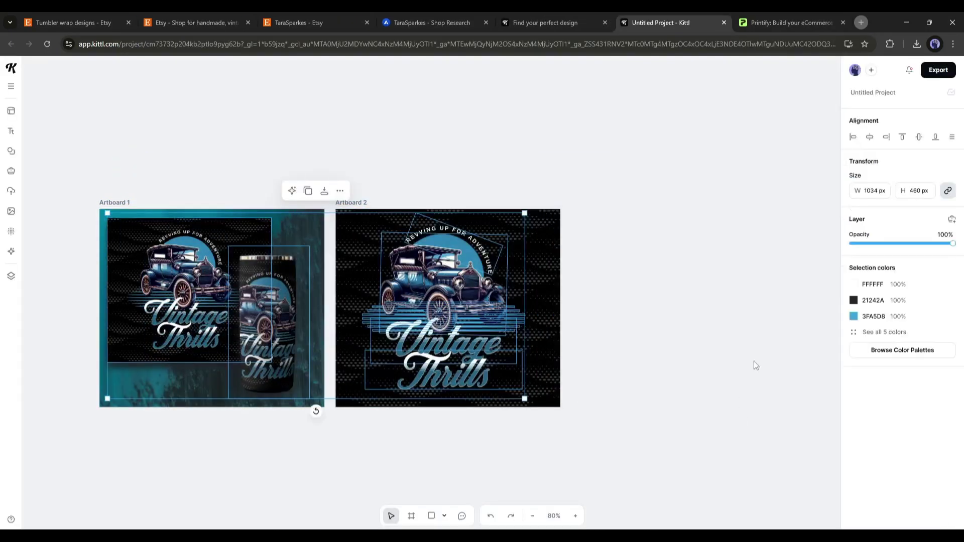
left_click(617, 273)
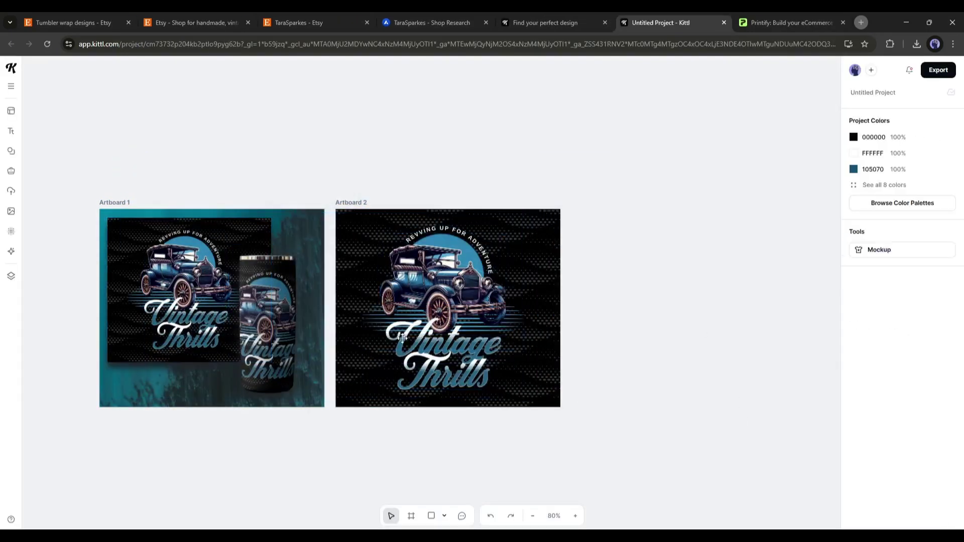
left_click(562, 12)
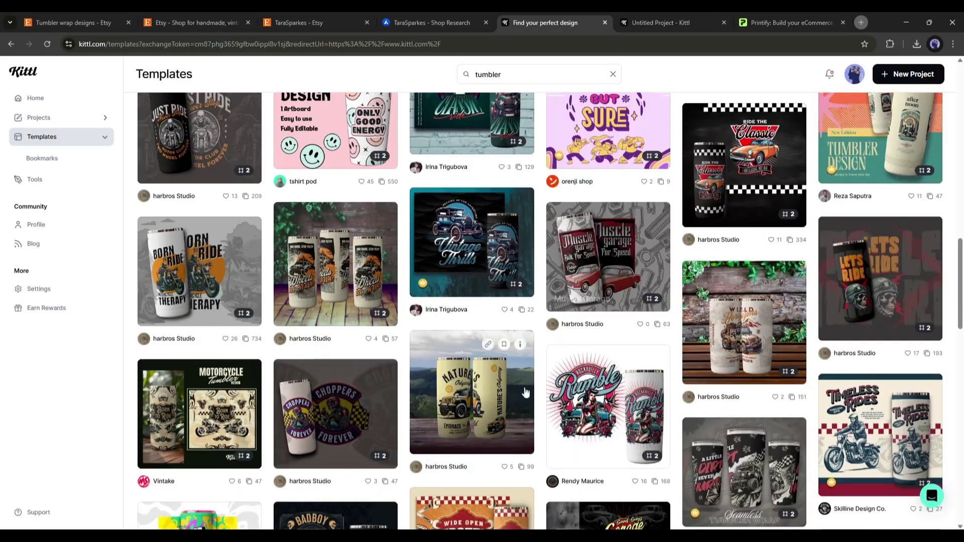
scroll(672, 150, "up", 1)
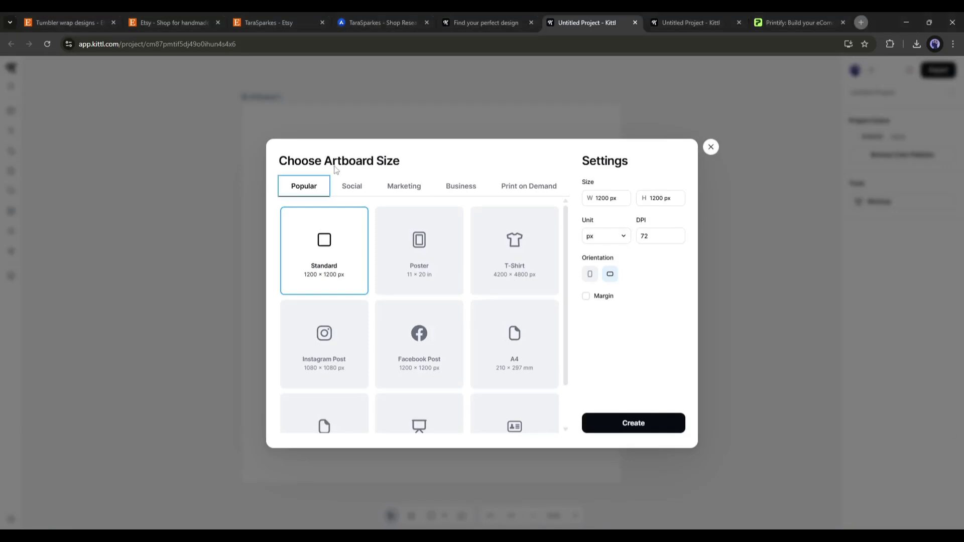
Compare the Social, Marketing and Print on Demand artboard size presets
left_click(369, 188)
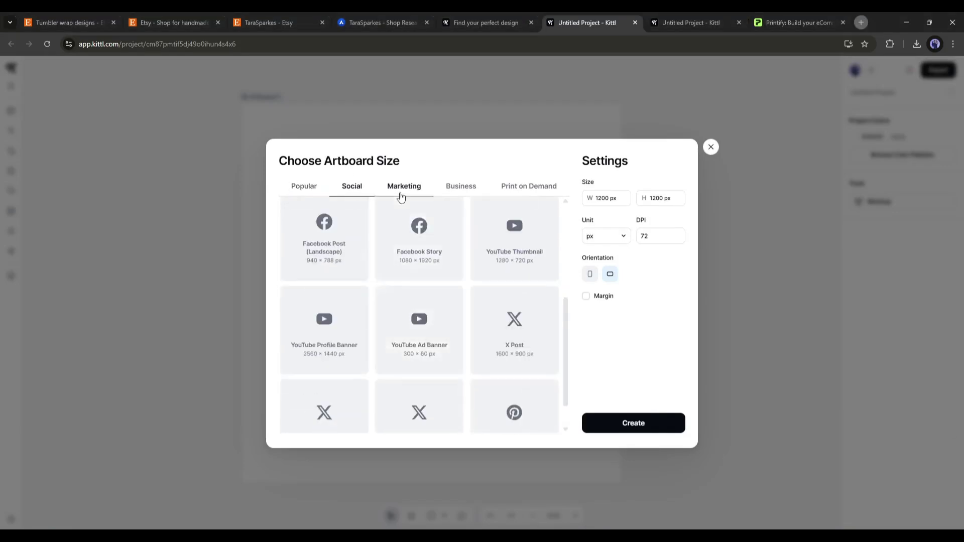
left_click(407, 187)
left_click(530, 187)
scroll(325, 309, "down", 3)
scroll(324, 309, "down", 2)
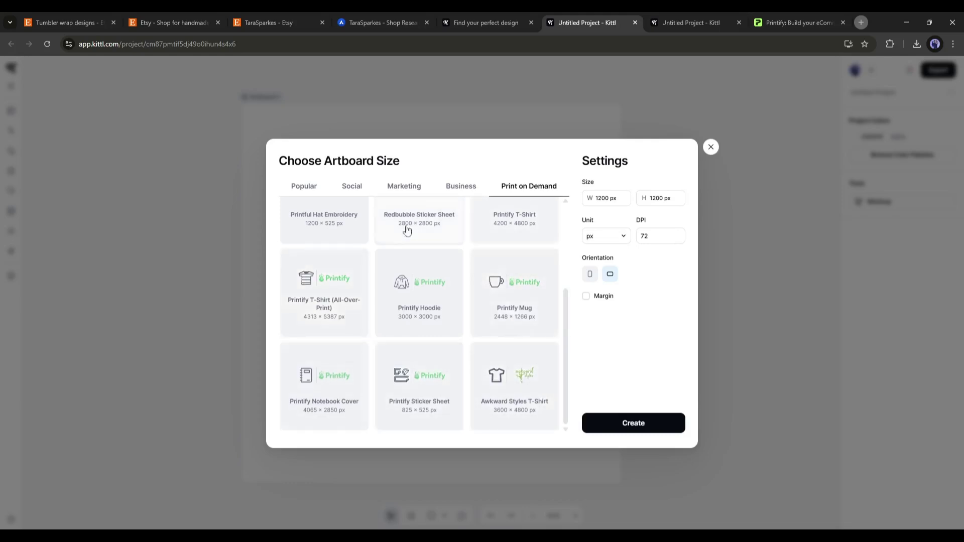
scroll(467, 362, "up", 5)
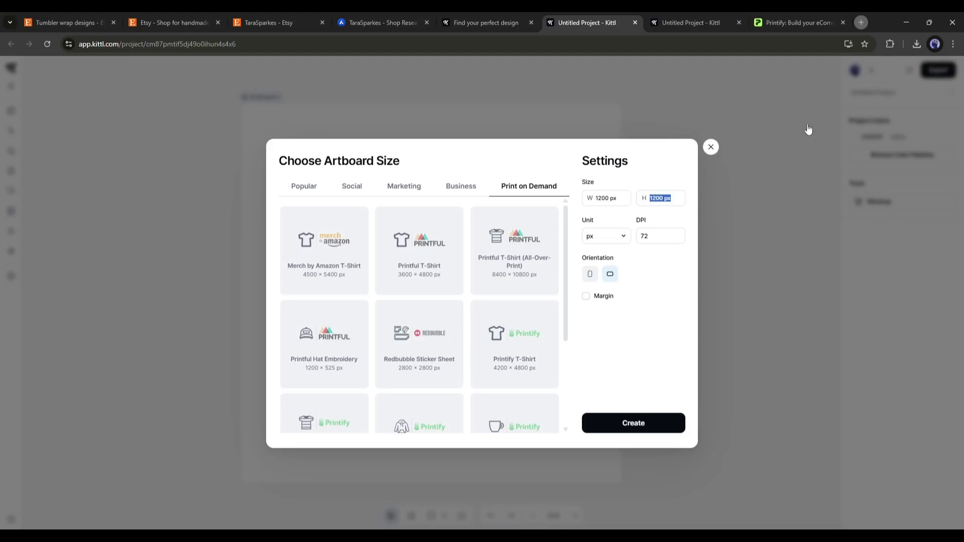
Browse Printify's homepage product categories and sign up for a Printify account
left_click(797, 22)
scroll(352, 243, "down", 5)
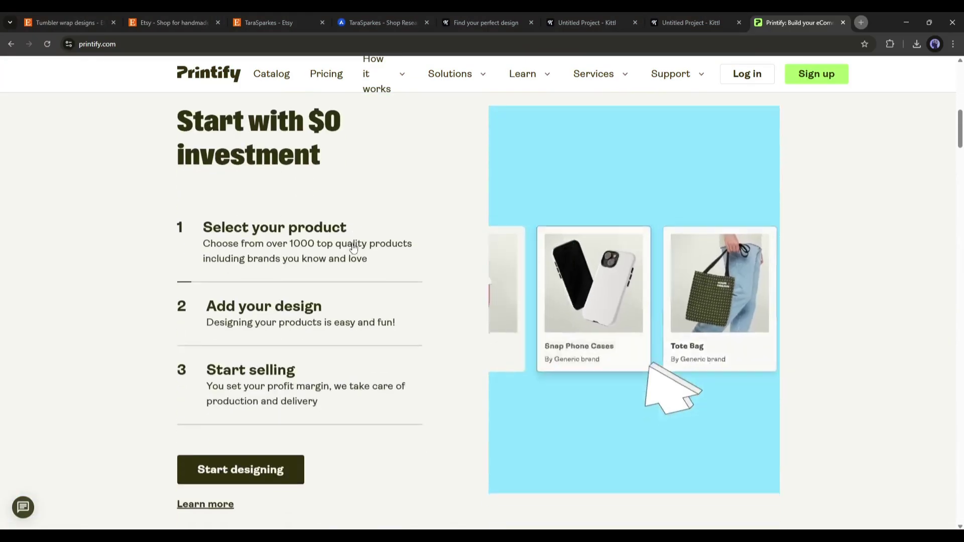
scroll(471, 286, "down", 3)
scroll(472, 291, "down", 4)
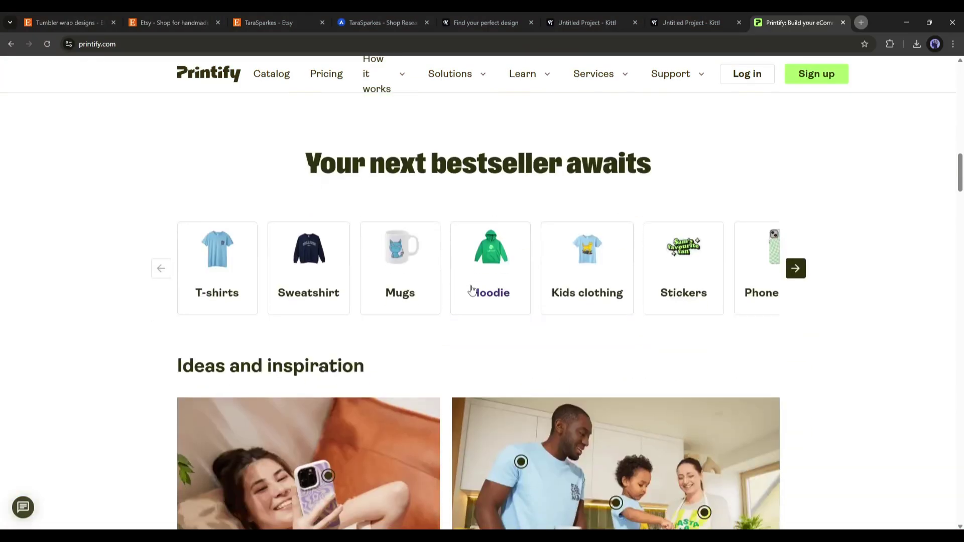
left_click(796, 269)
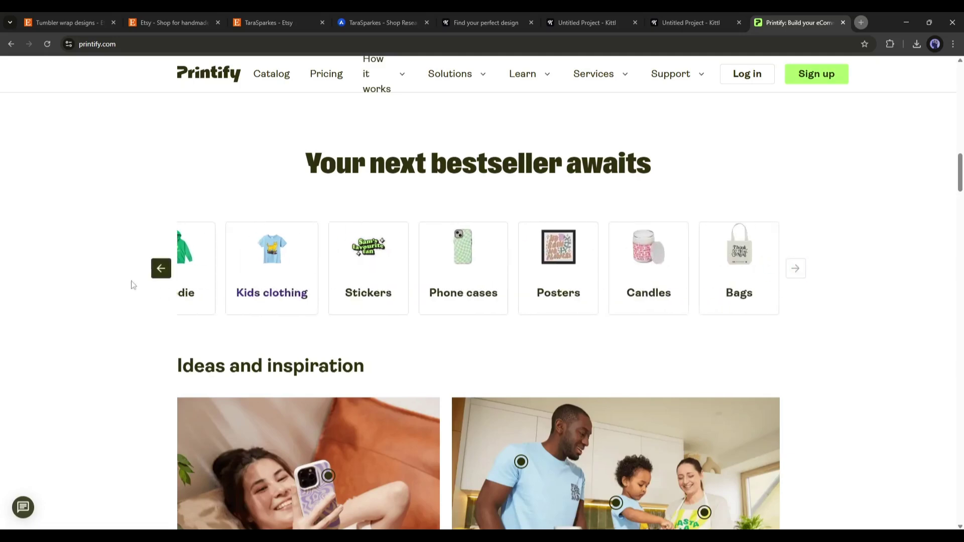
left_click(158, 271)
scroll(396, 321, "down", 3)
scroll(395, 321, "down", 5)
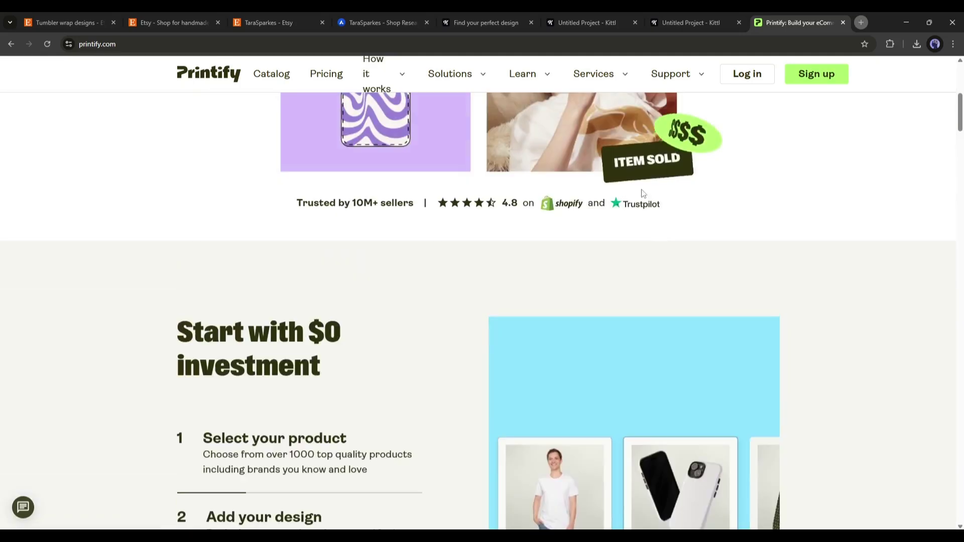
scroll(804, 85, "up", 1)
left_click(804, 86)
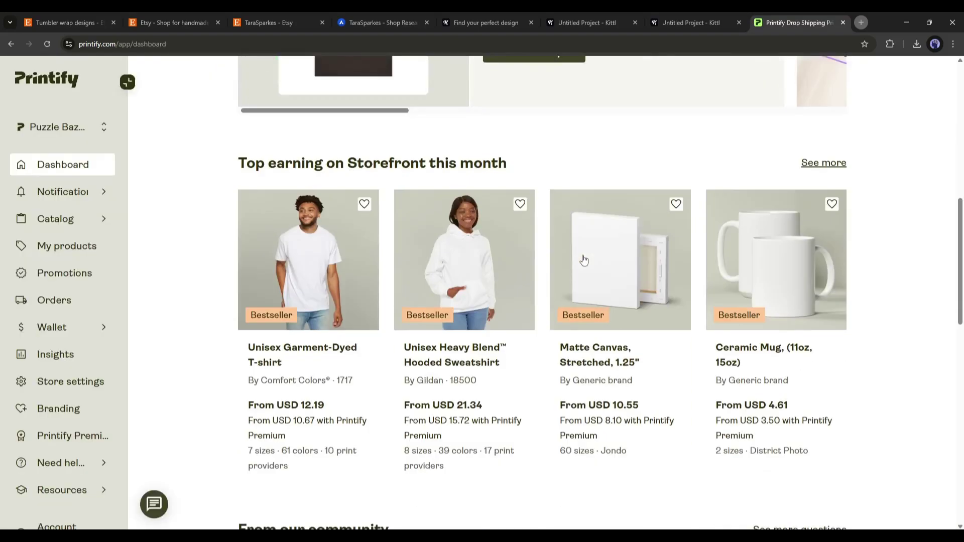
scroll(822, 211, "up", 1)
Search Printify's catalog from Bestsellers and open the Skinny Tumbler with Straw, 20oz
left_click(821, 210)
left_click(350, 106)
type("Tu")
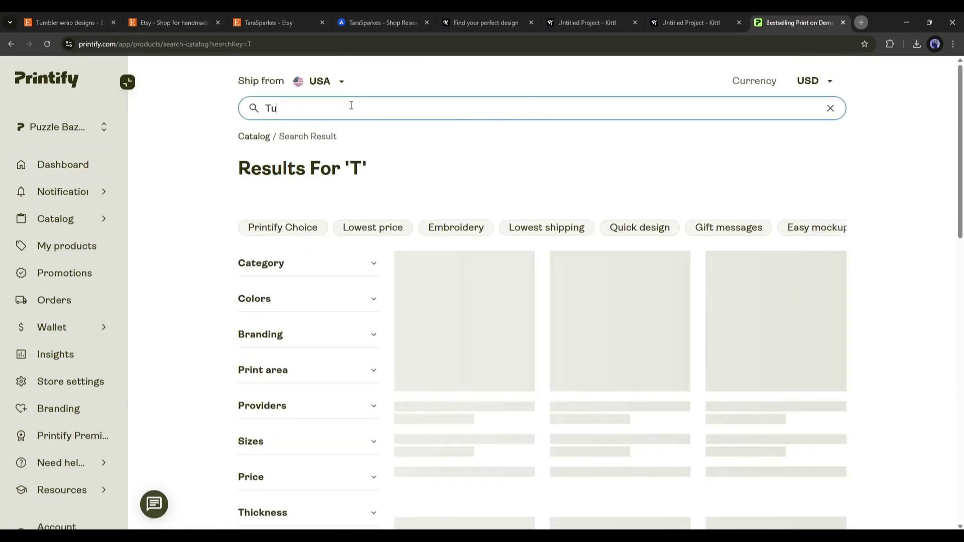
type("mbler")
scroll(828, 251, "down", 3)
scroll(833, 243, "down", 5)
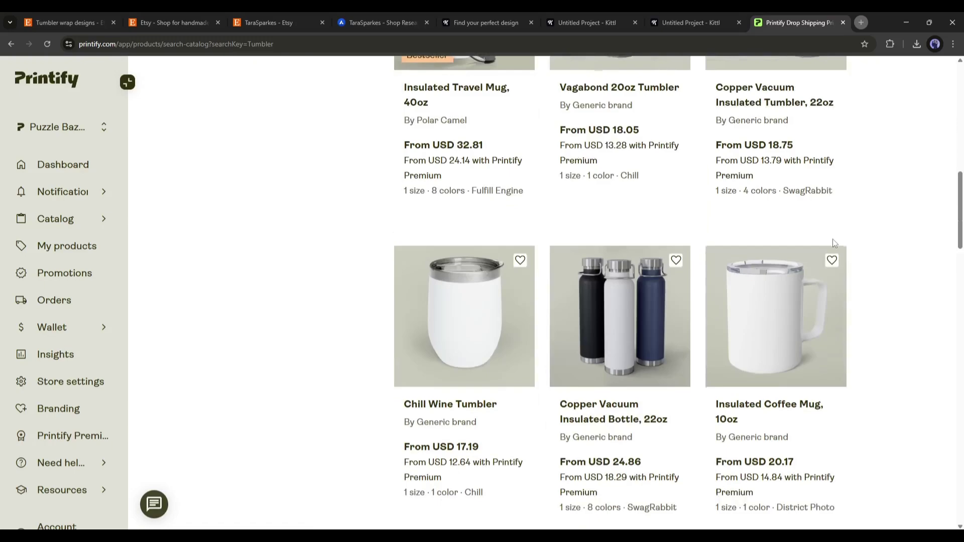
scroll(833, 243, "down", 3)
scroll(746, 302, "down", 5)
scroll(626, 236, "down", 1)
scroll(522, 282, "down", 3)
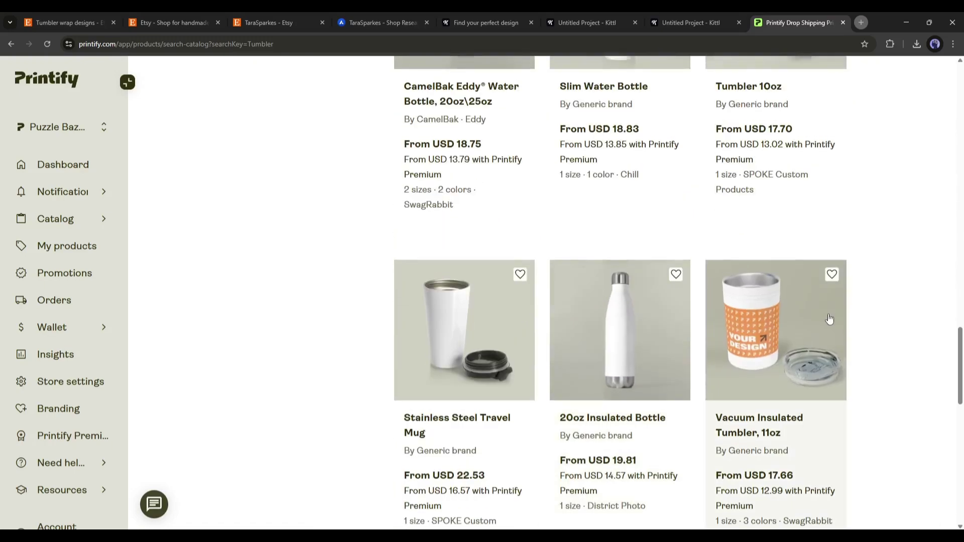
scroll(829, 320, "up", 5)
scroll(631, 271, "up", 5)
scroll(549, 272, "up", 3)
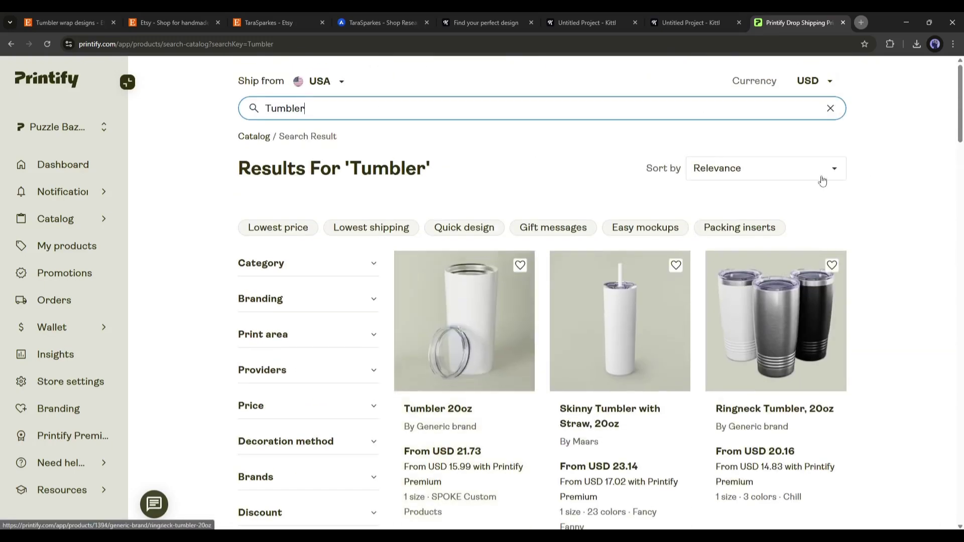
mouse_move(608, 313)
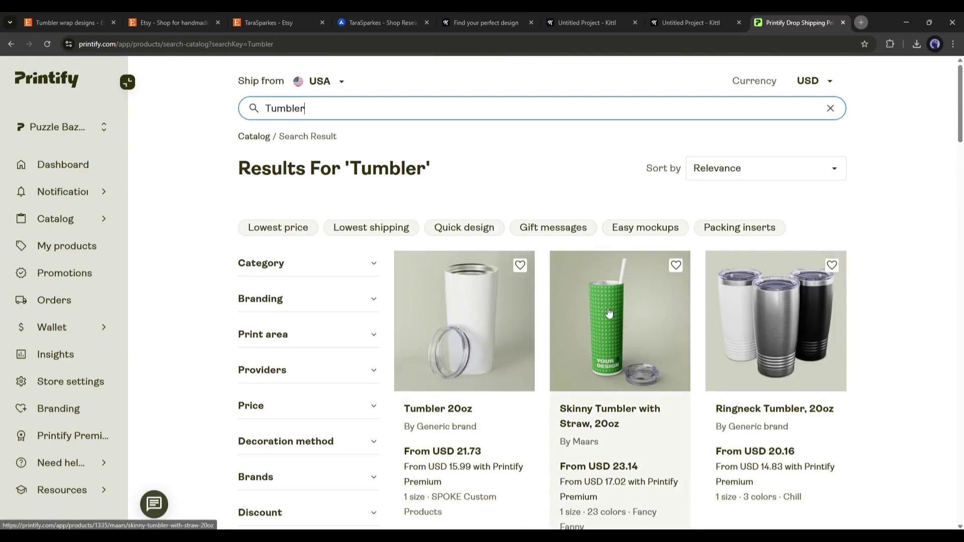
left_click(609, 312)
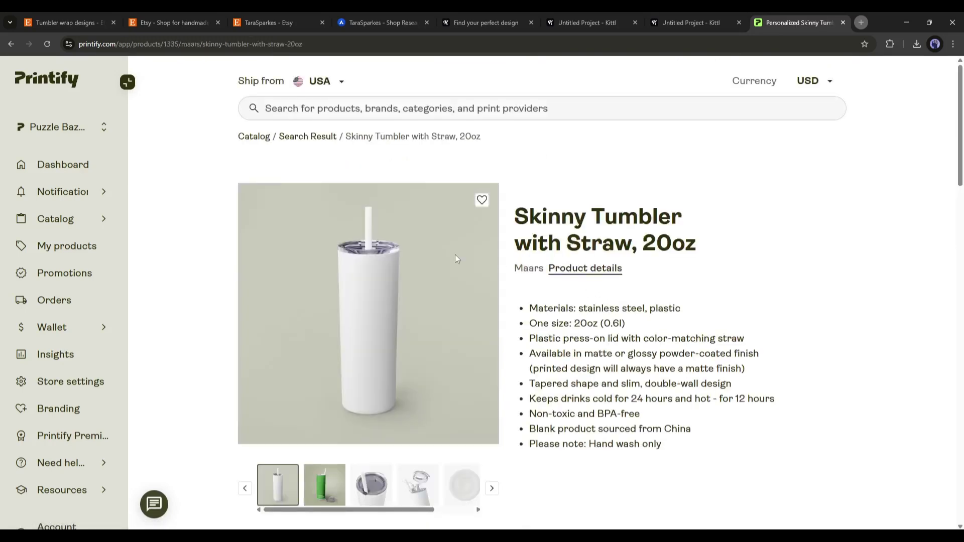
scroll(456, 264, "down", 2)
scroll(503, 411, "down", 2)
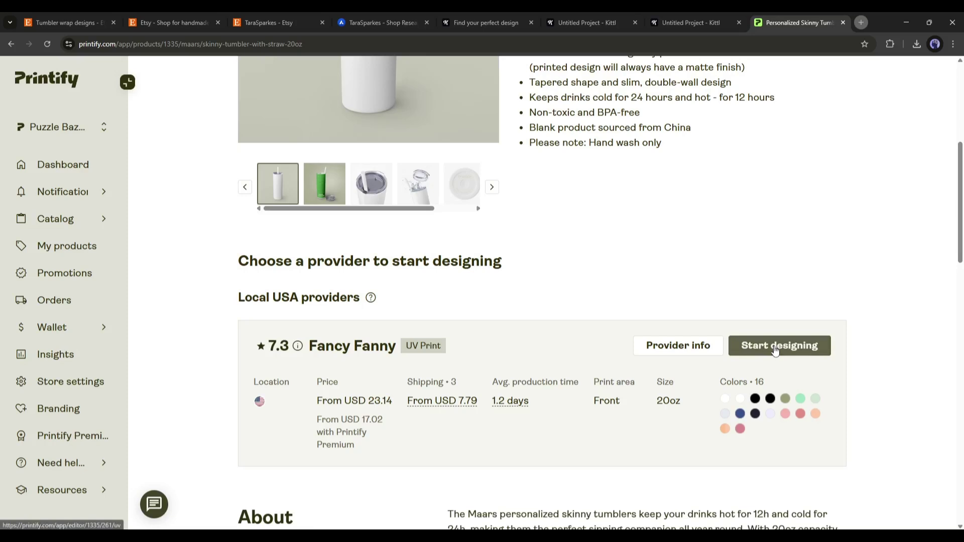
Start designing with Fancy Fanny and check the tumbler's 2781 × 2394 px print area
left_click(776, 345)
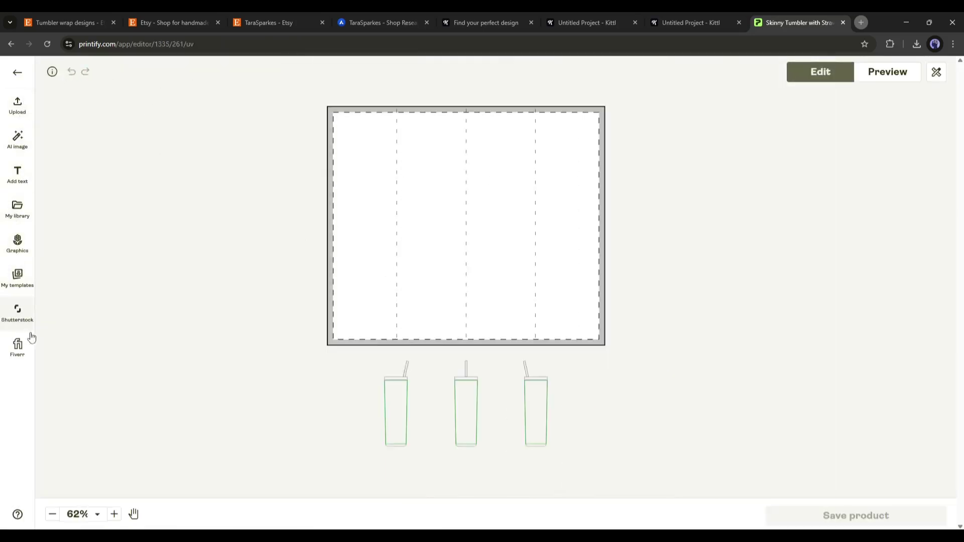
left_click(52, 72)
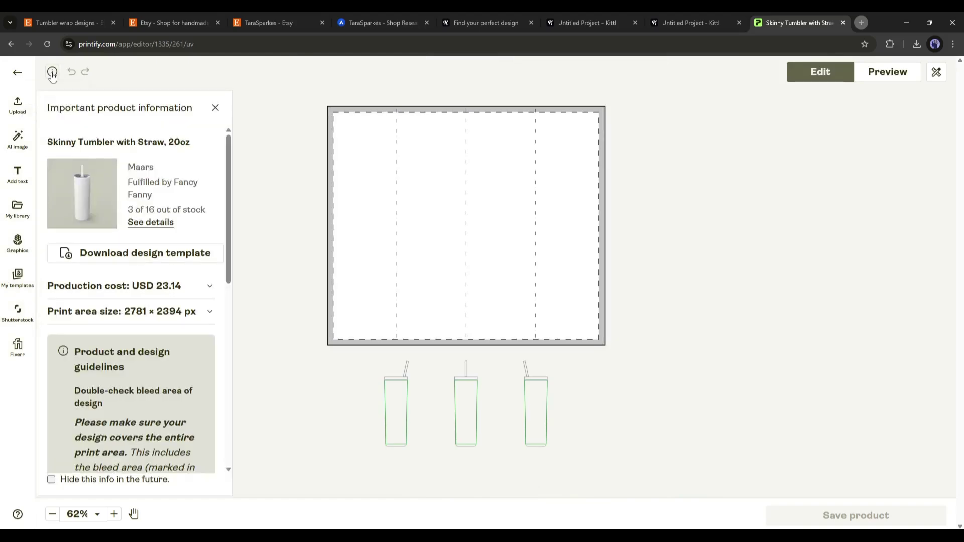
scroll(146, 154, "down", 5)
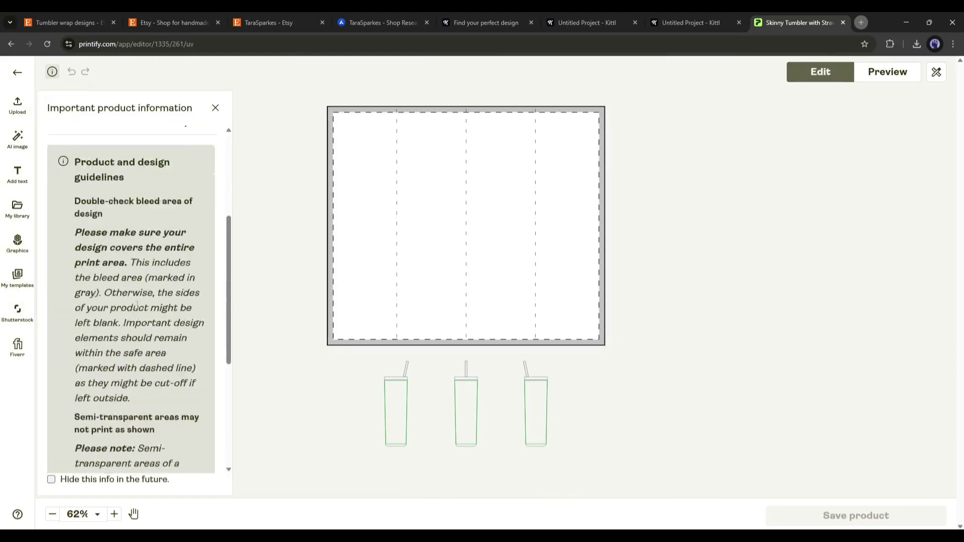
scroll(228, 201, "up", 5)
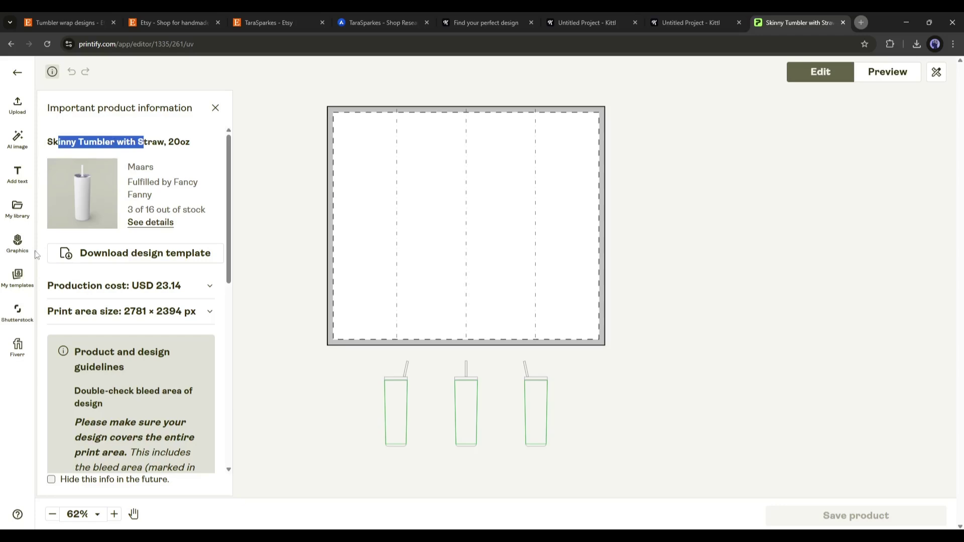
left_click(92, 316)
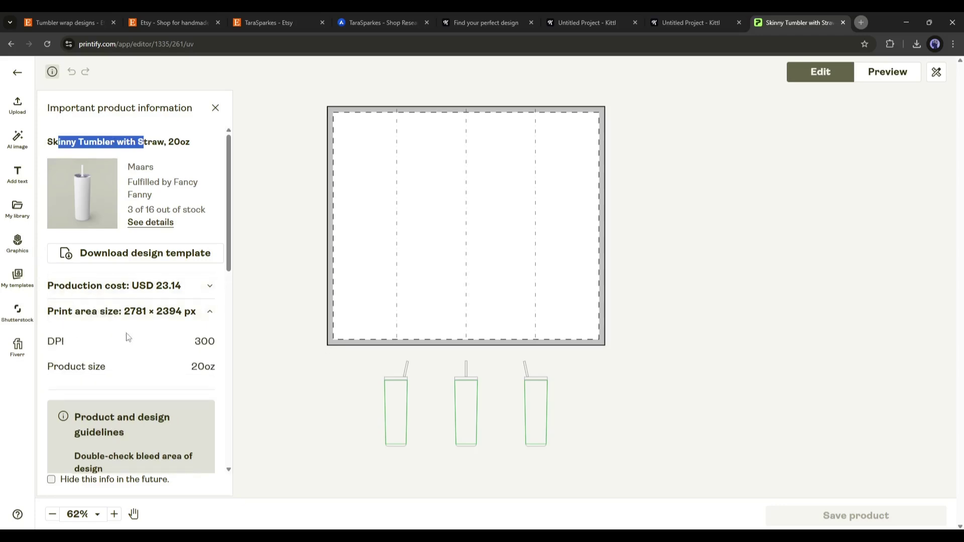
Create the matching Kittl artboard at 300 DPI
left_click(602, 17)
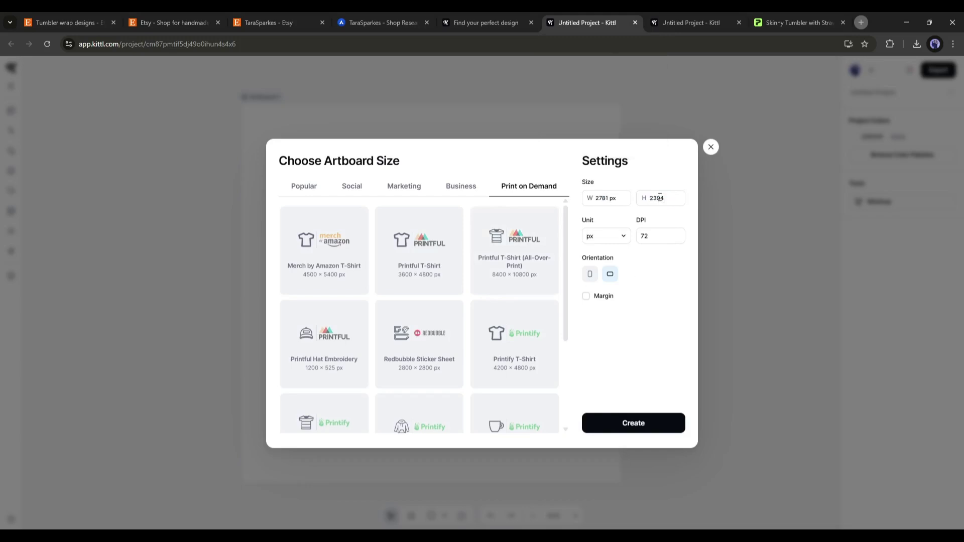
double_click(646, 236)
type("300")
left_click(635, 421)
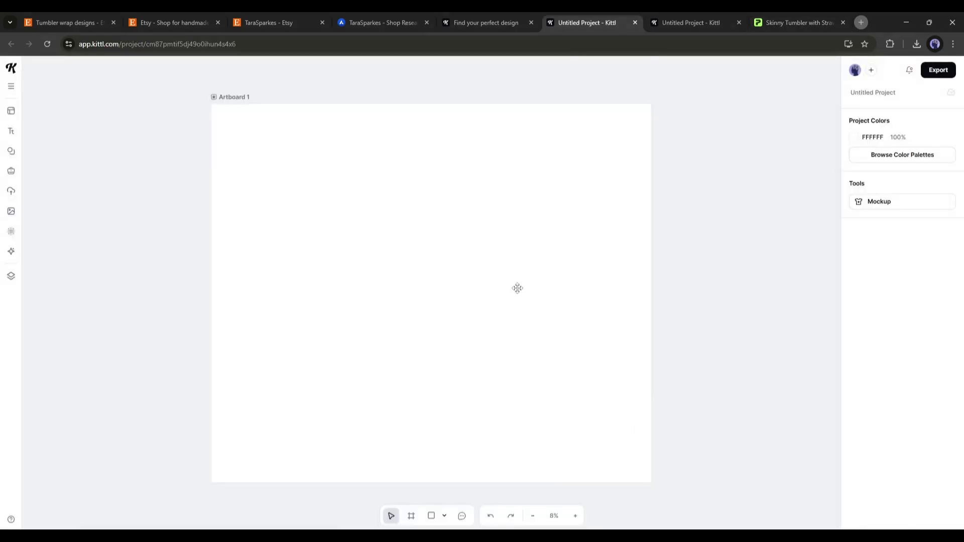
scroll(517, 288, "down", 3)
scroll(438, 303, "up", 2)
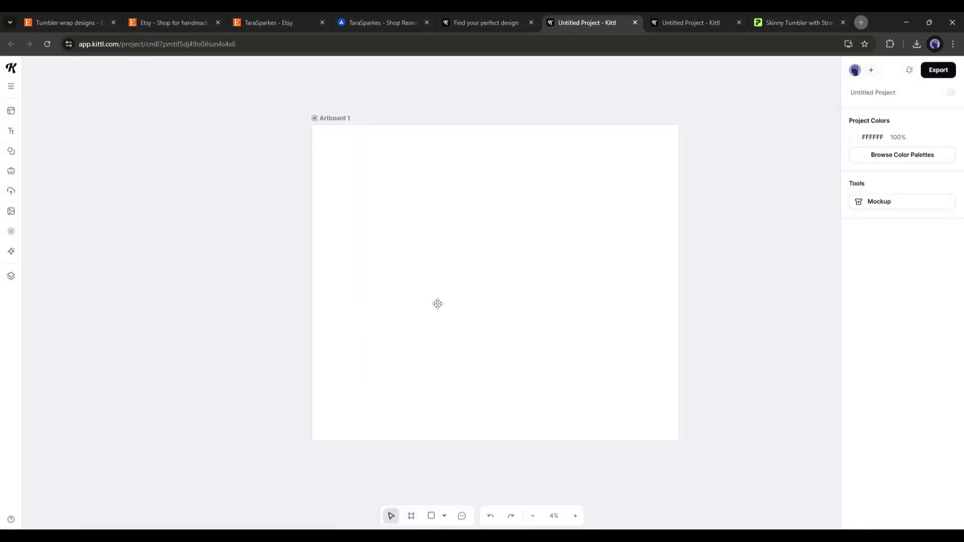
left_click(11, 111)
scroll(110, 161, "down", 2)
scroll(108, 338, "down", 3)
scroll(106, 340, "down", 3)
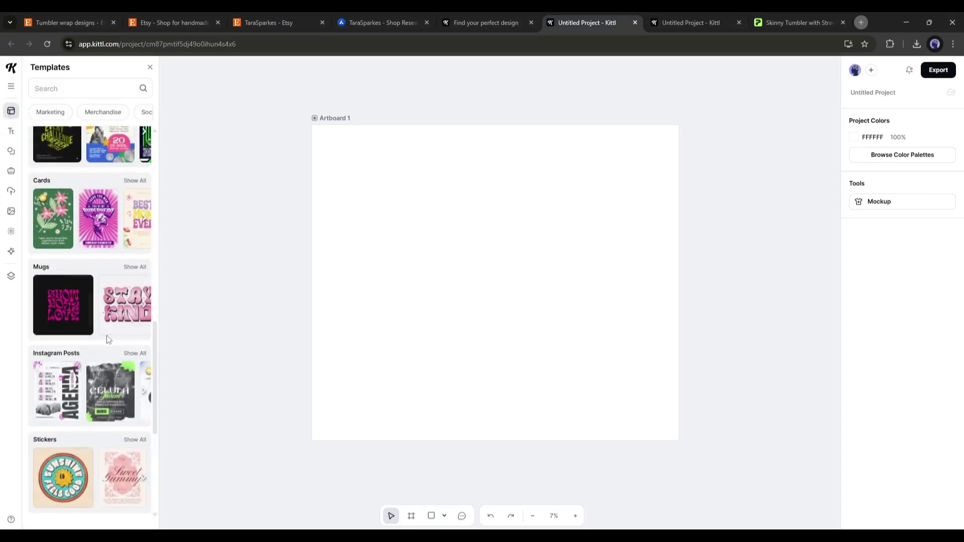
scroll(108, 348, "up", 5)
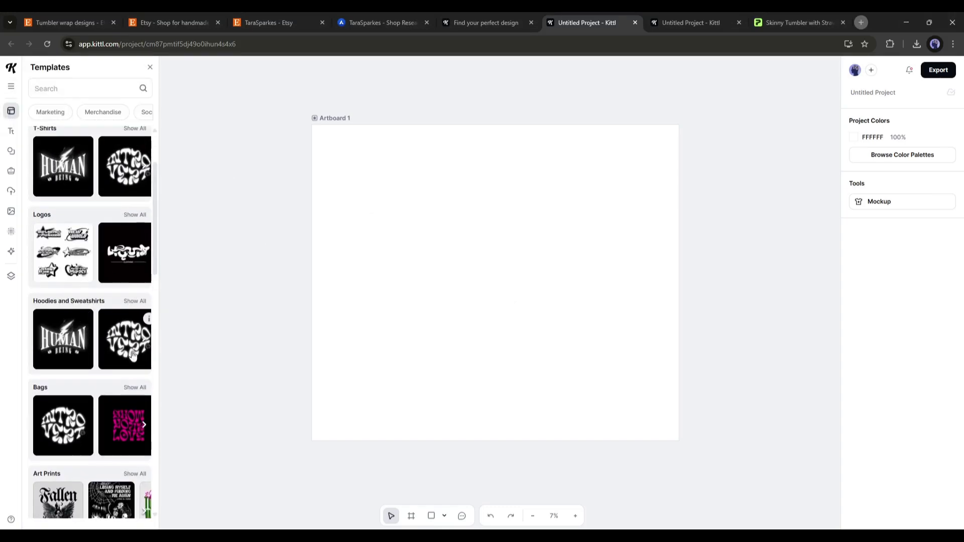
left_click_drag(62, 315, 488, 341)
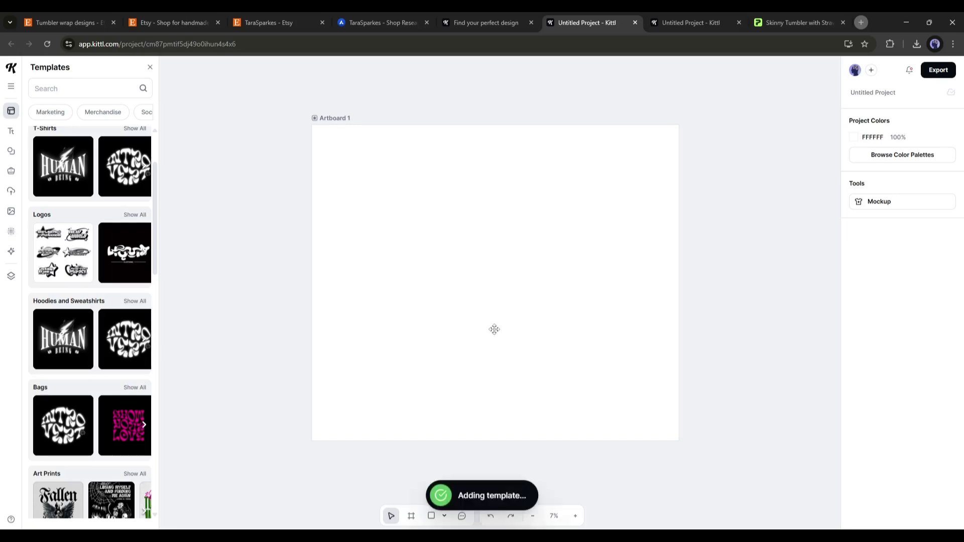
scroll(489, 299, "up", 5)
left_click(391, 357)
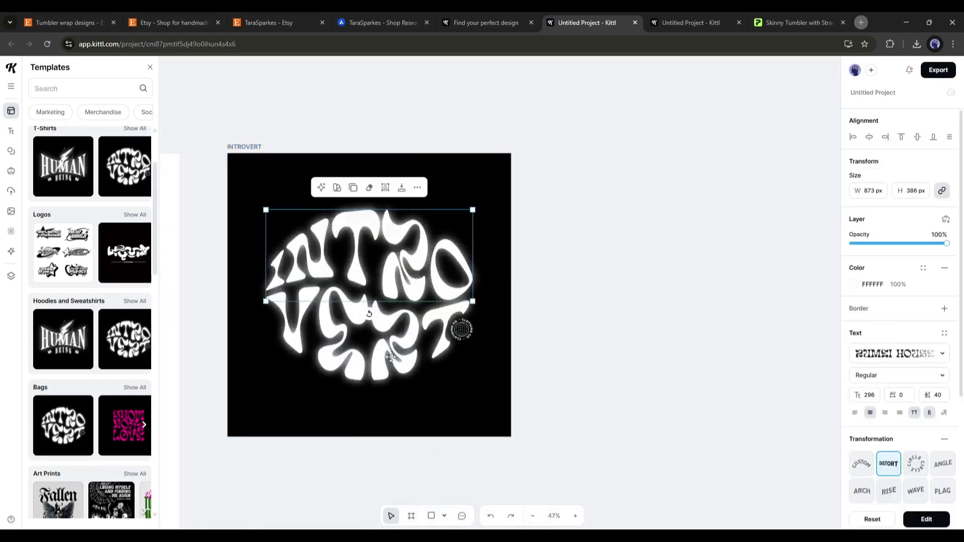
left_click(321, 187)
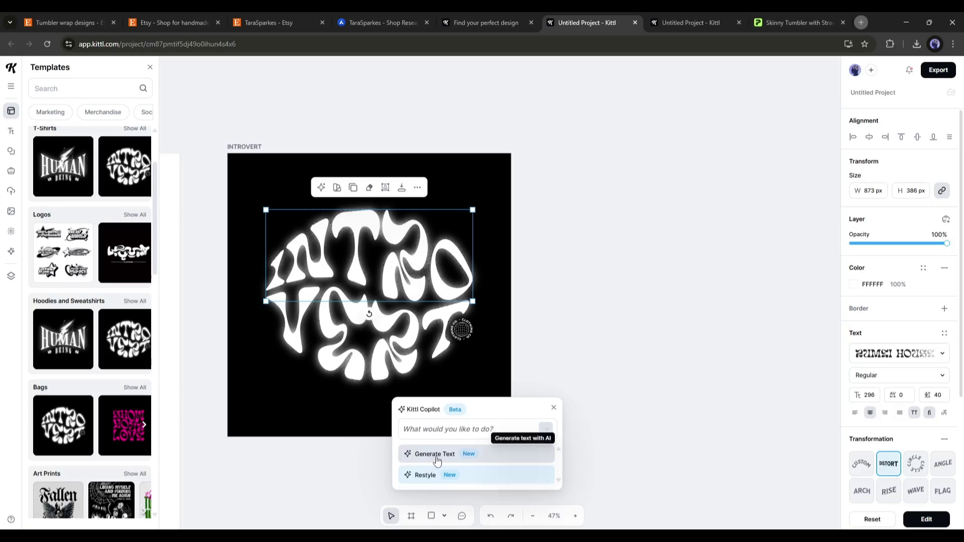
left_click(437, 455)
left_click(482, 473)
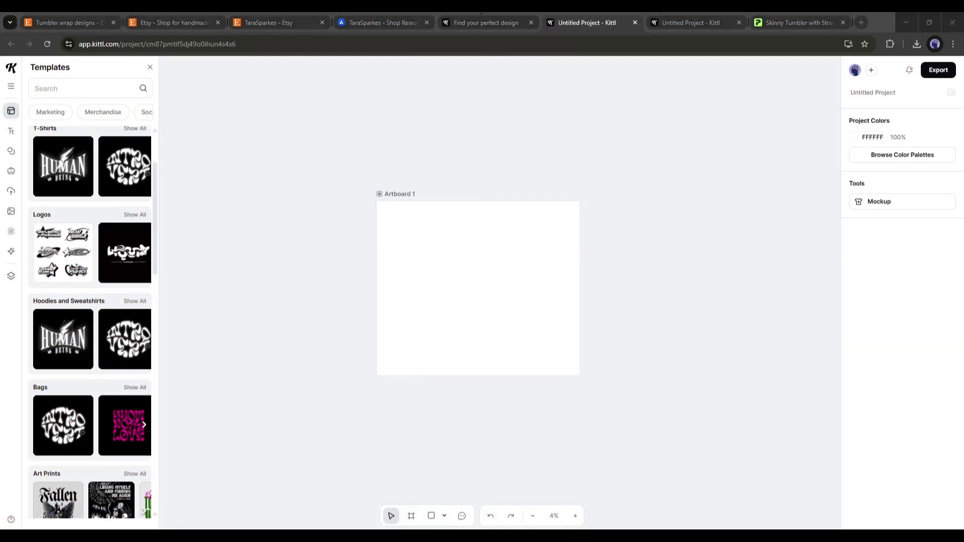
scroll(151, 147, "up", 1)
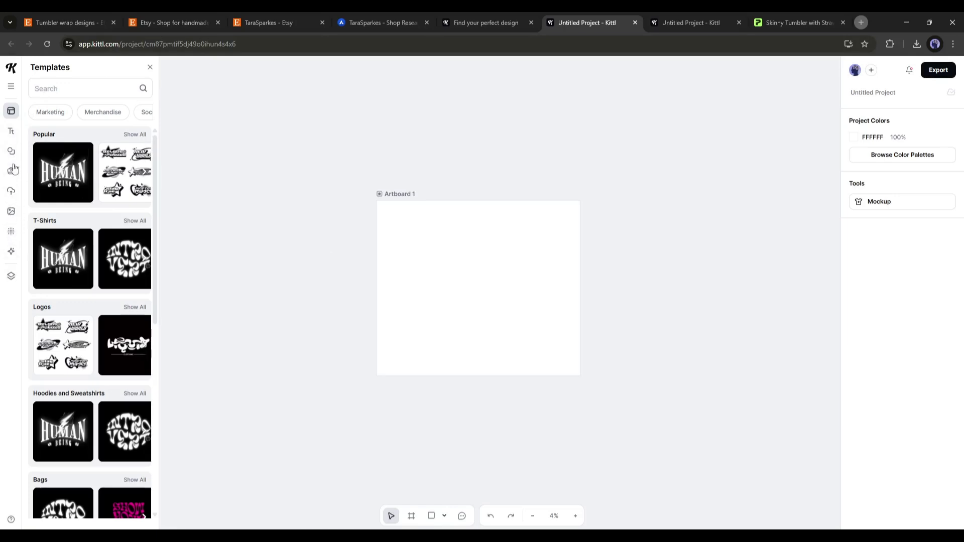
Browse the Text, Elements, Images and Textures panels, then show the Kittl AI tools
left_click(17, 128)
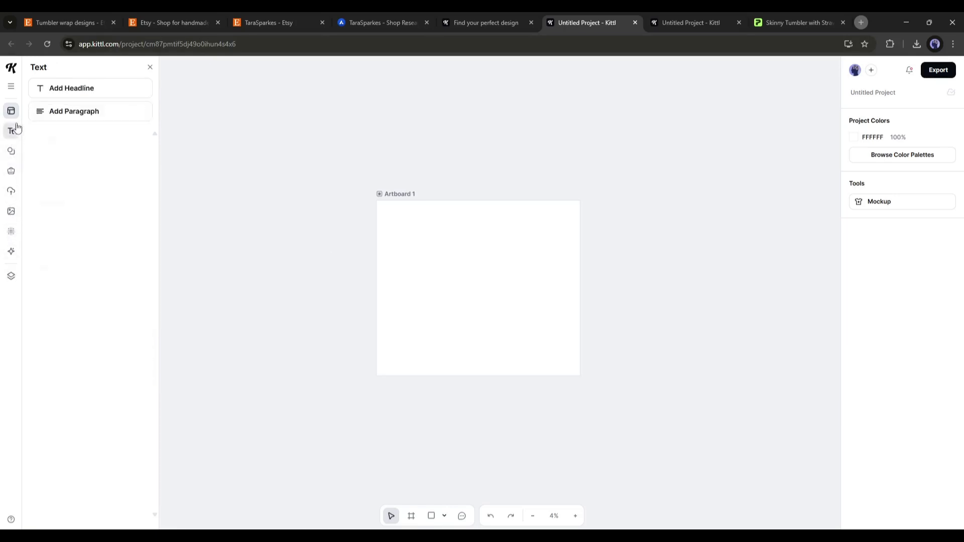
scroll(98, 302, "down", 3)
scroll(105, 408, "up", 3)
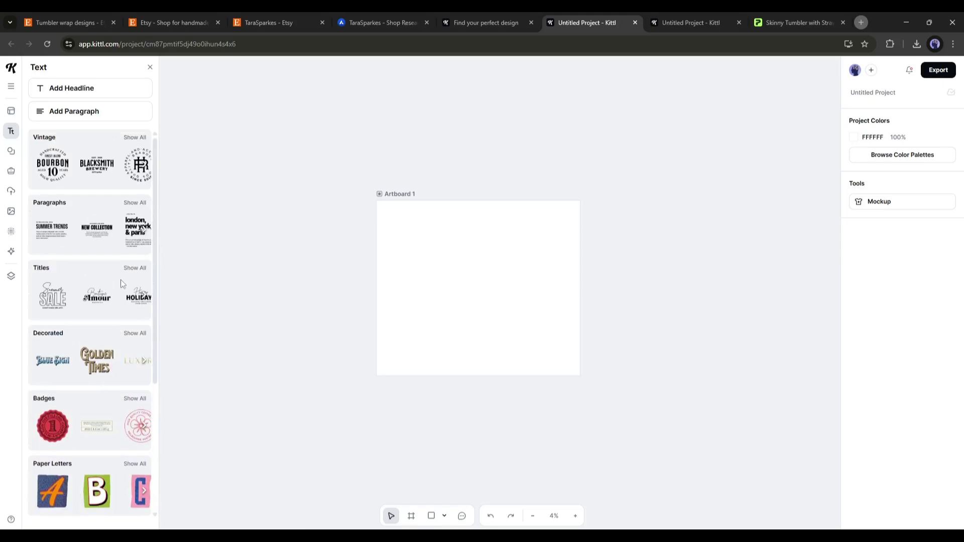
left_click(11, 153)
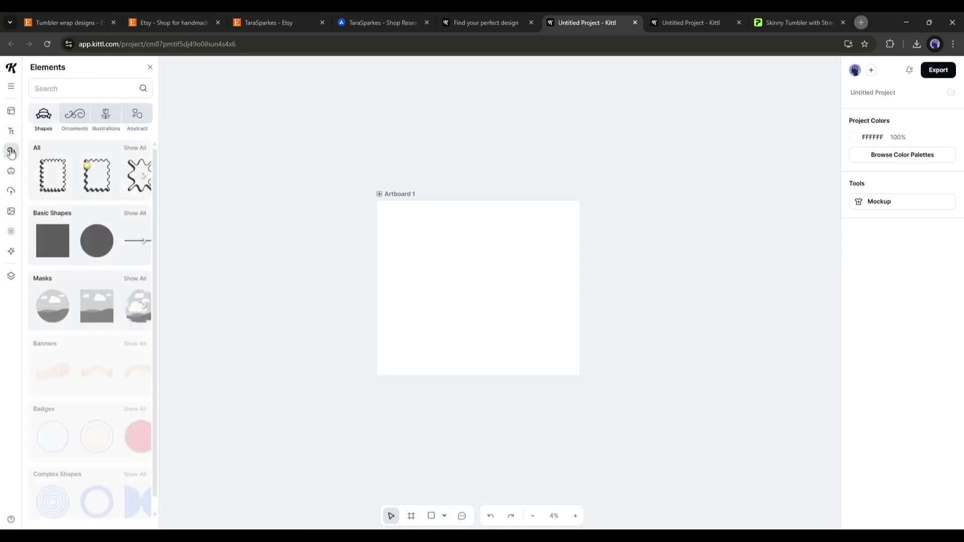
scroll(98, 196, "down", 1)
scroll(104, 206, "down", 2)
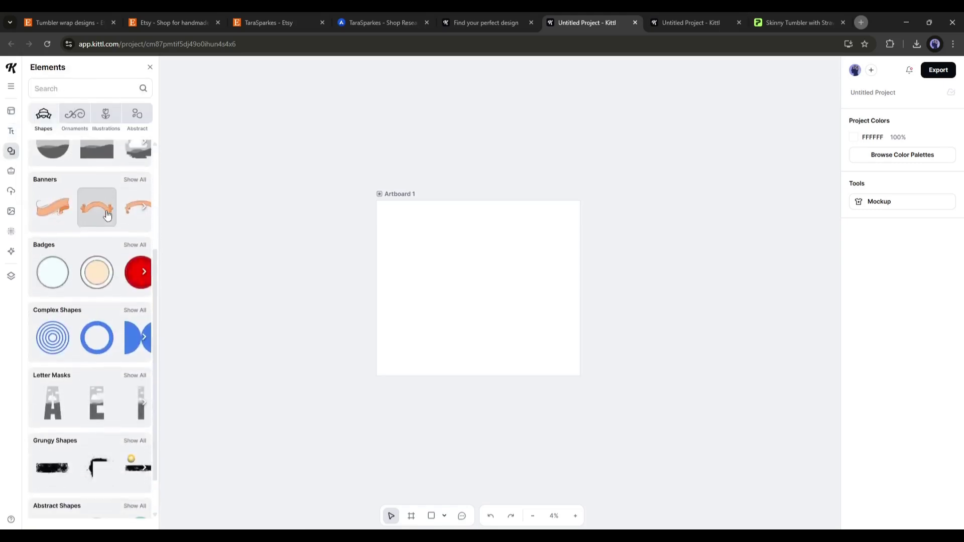
scroll(106, 211, "down", 2)
scroll(105, 213, "down", 2)
scroll(107, 216, "down", 2)
scroll(106, 215, "down", 2)
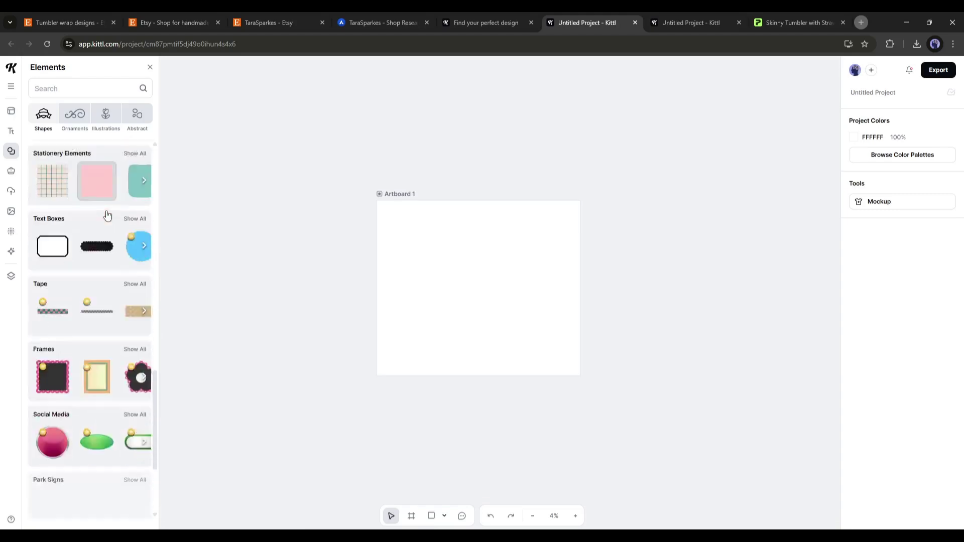
scroll(107, 215, "up", 2)
scroll(108, 215, "up", 5)
left_click(12, 210)
left_click(11, 231)
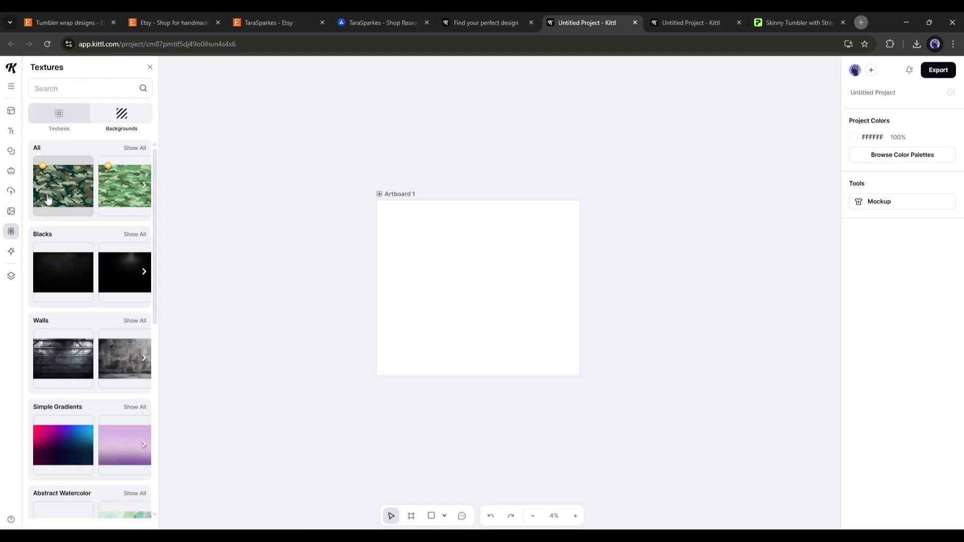
left_click(11, 250)
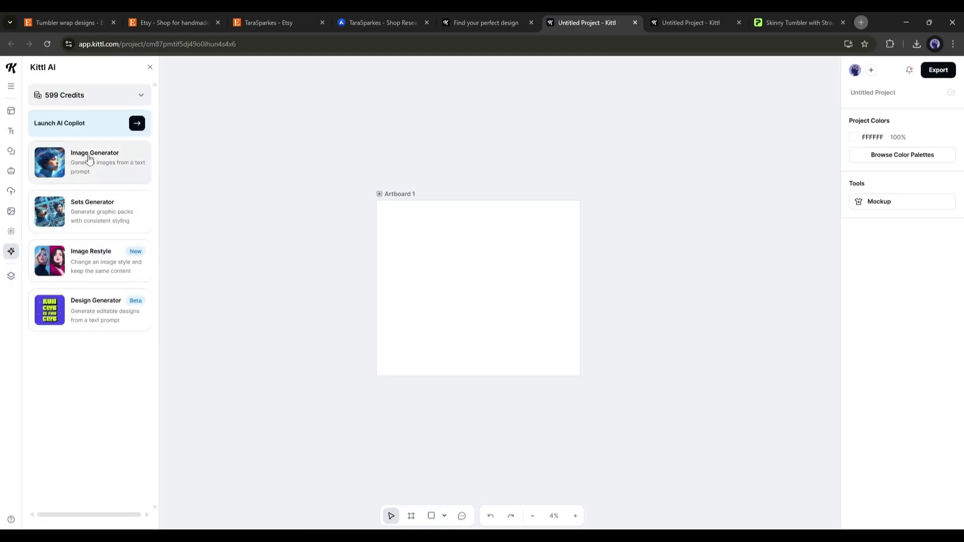
Preview the Image Generator and Sets Generator, then open the Image Restyle tool
left_click(88, 171)
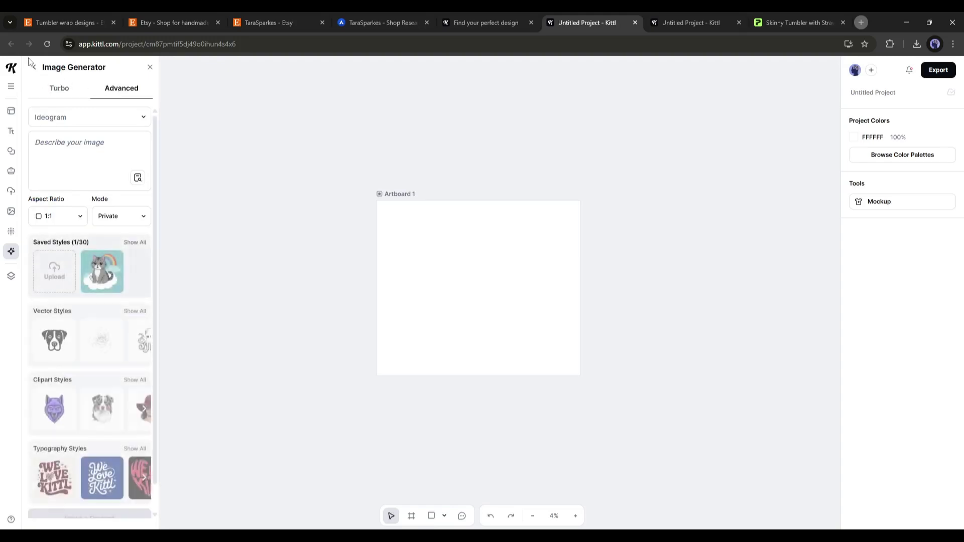
left_click(35, 70)
left_click(91, 218)
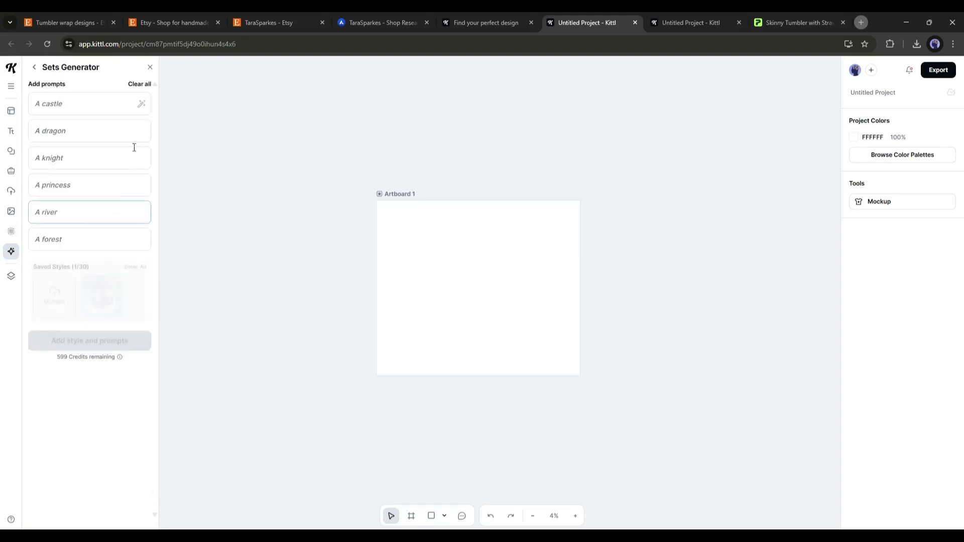
left_click(34, 69)
left_click(79, 260)
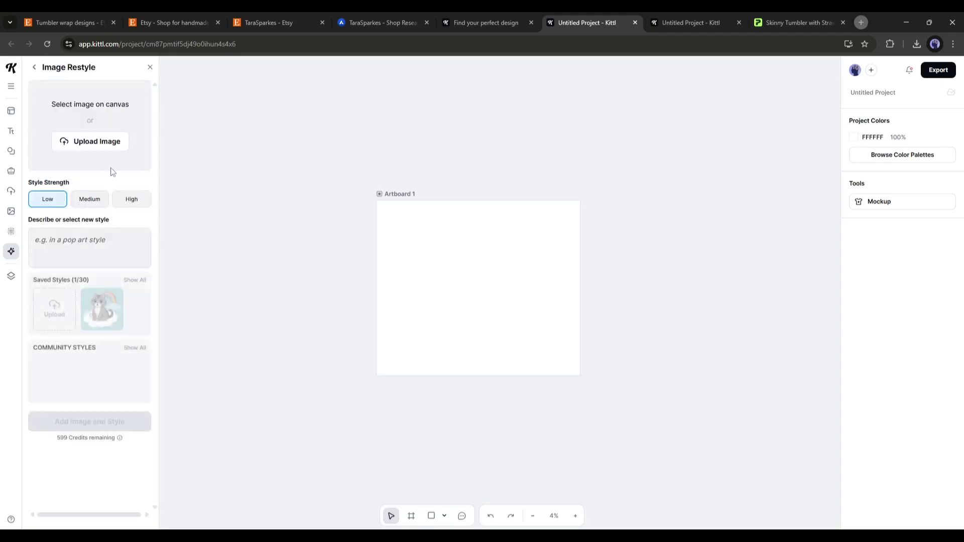
Generate T-shirt designs in Design Generator for the prompt 'A GYM Motivation'
left_click(34, 69)
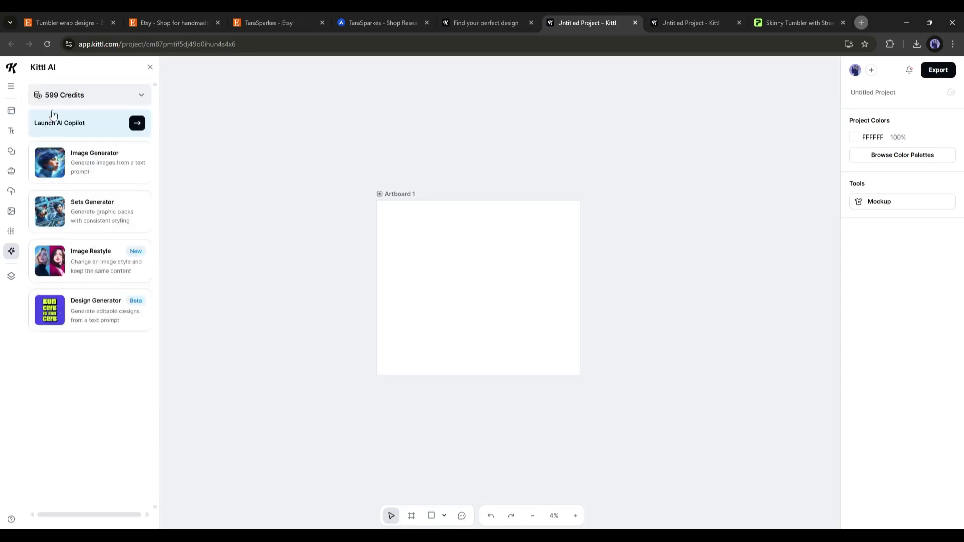
left_click(75, 309)
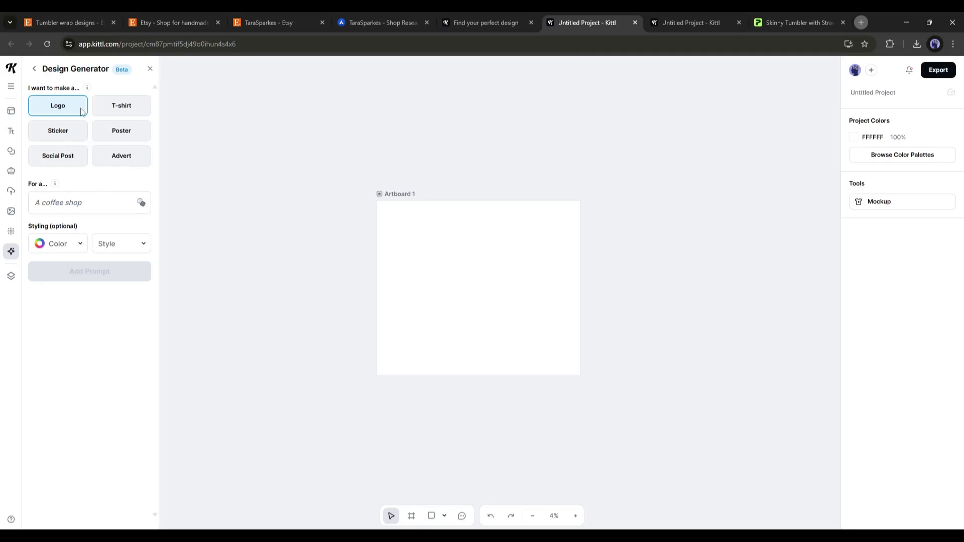
left_click(129, 109)
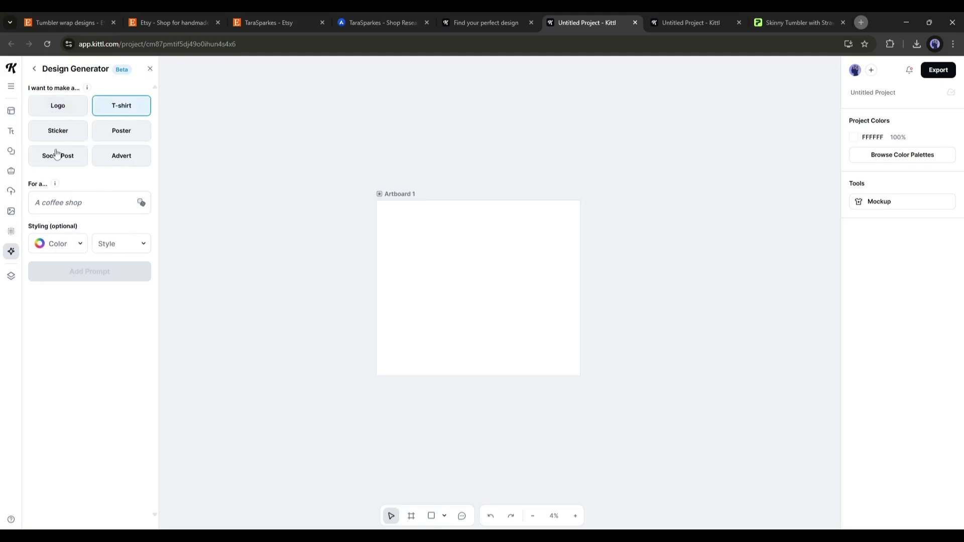
type("A GYM Motivation")
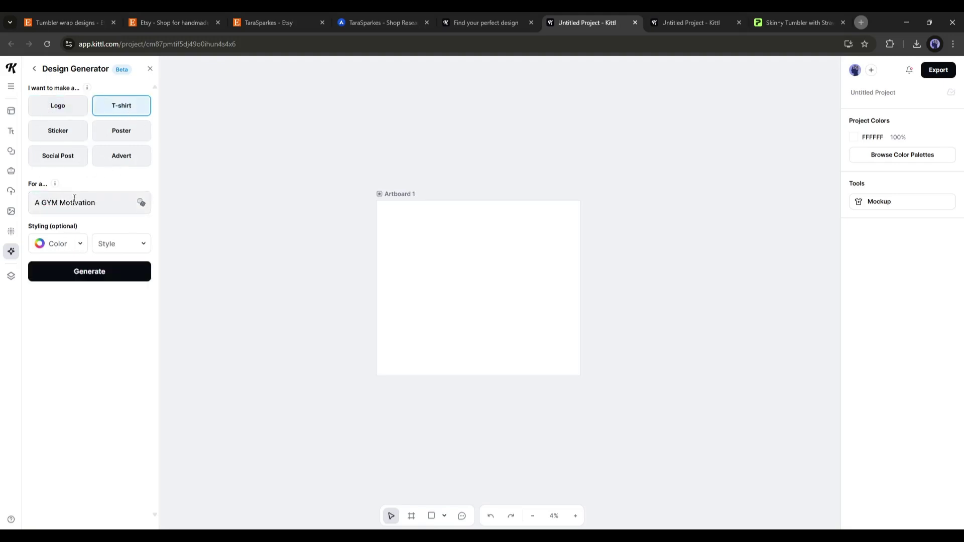
left_click(148, 272)
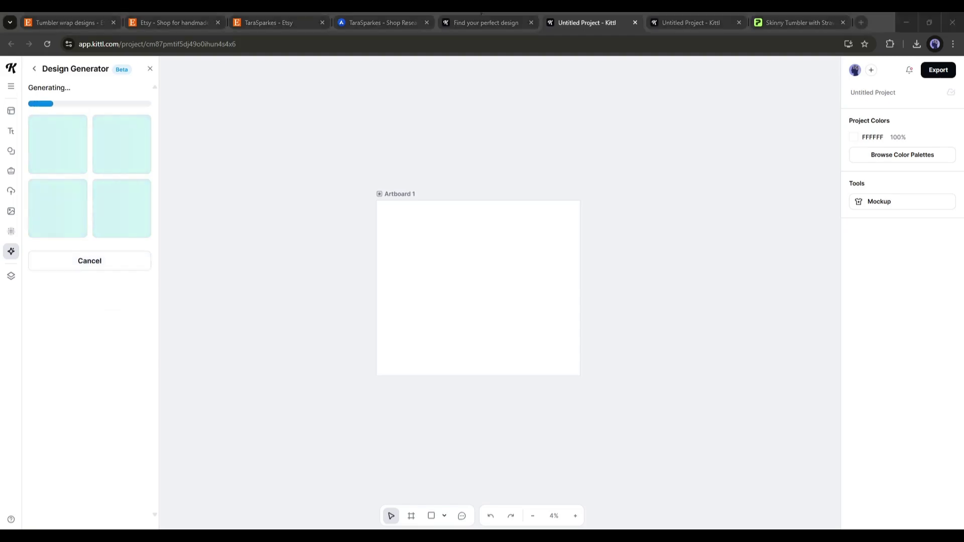
Briefly place the basketball design, clear it, and return to the AI tools list
left_click(58, 187)
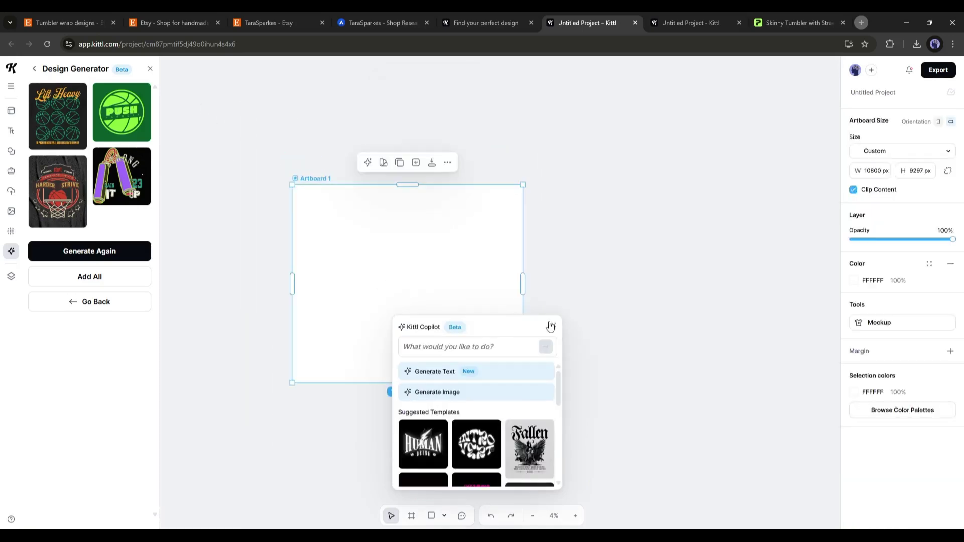
left_click(553, 325)
left_click(34, 69)
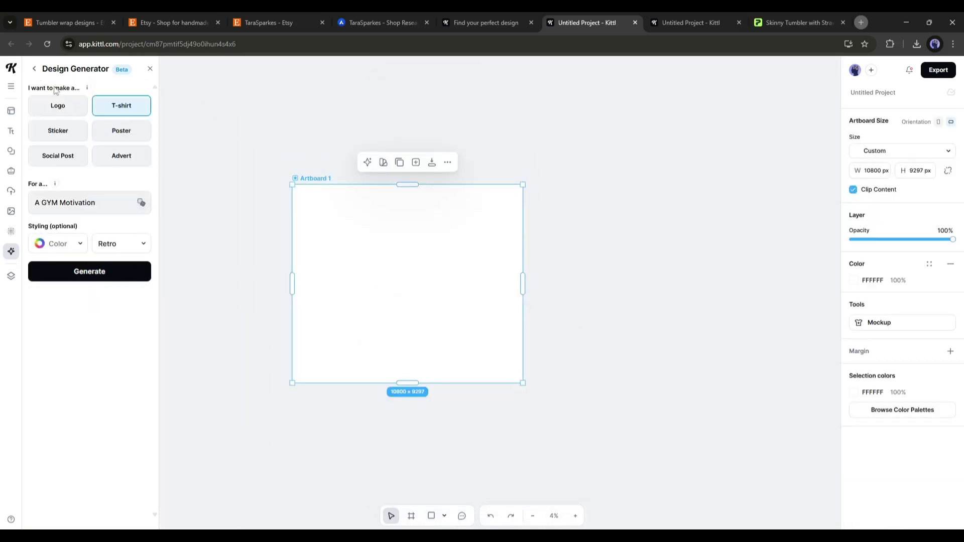
Set up Image Generator's Advanced options with Ideogram as the model
left_click(90, 163)
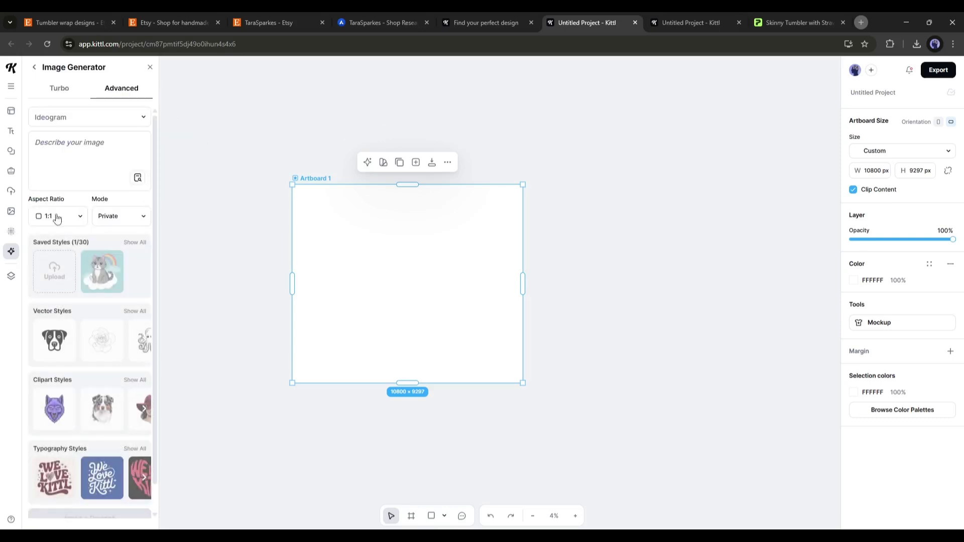
left_click(61, 89)
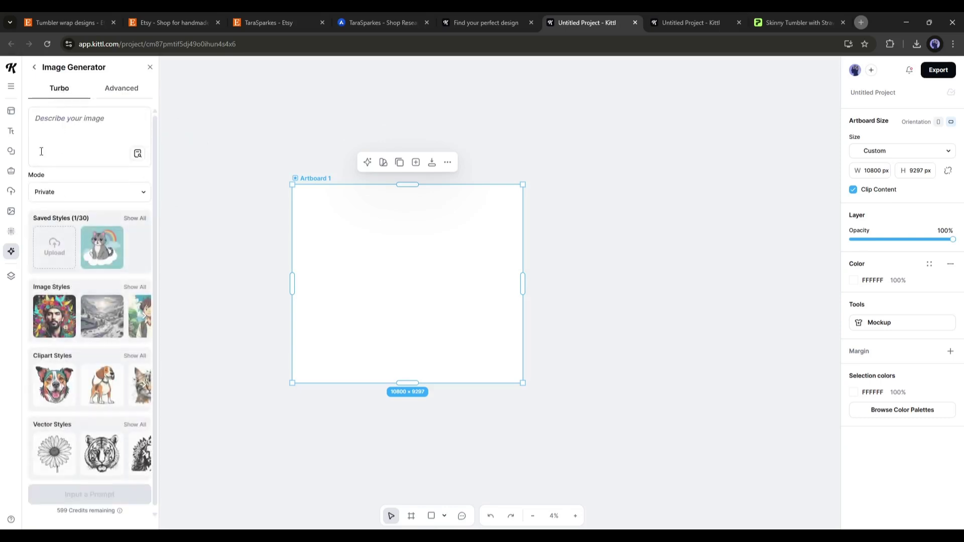
scroll(90, 301, "down", 1)
scroll(105, 302, "up", 1)
left_click(83, 129)
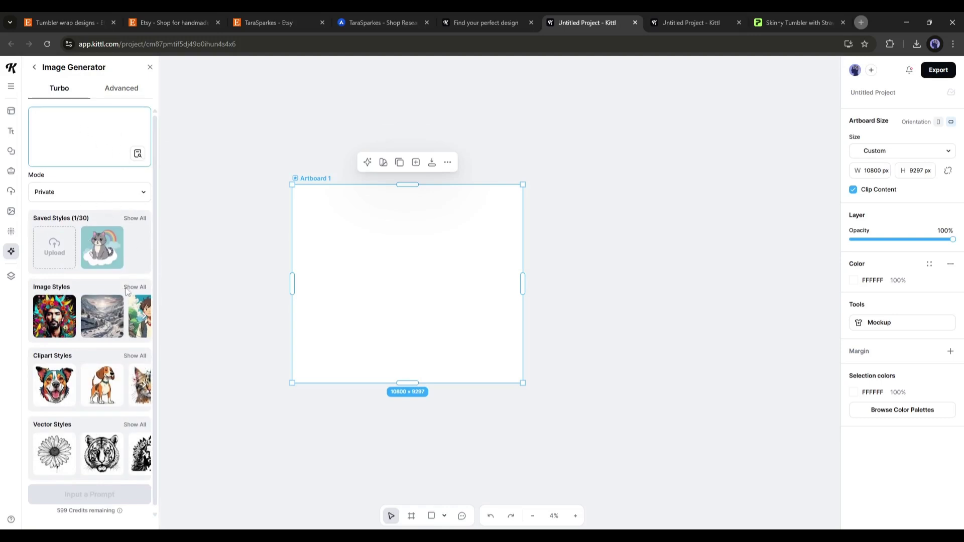
left_click(122, 88)
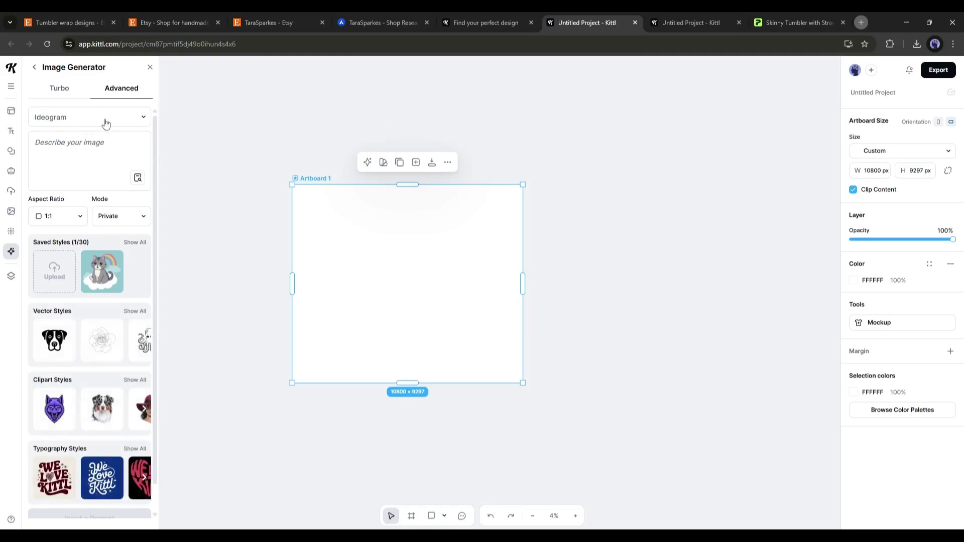
scroll(90, 239, "down", 1)
scroll(98, 204, "up", 1)
left_click(87, 119)
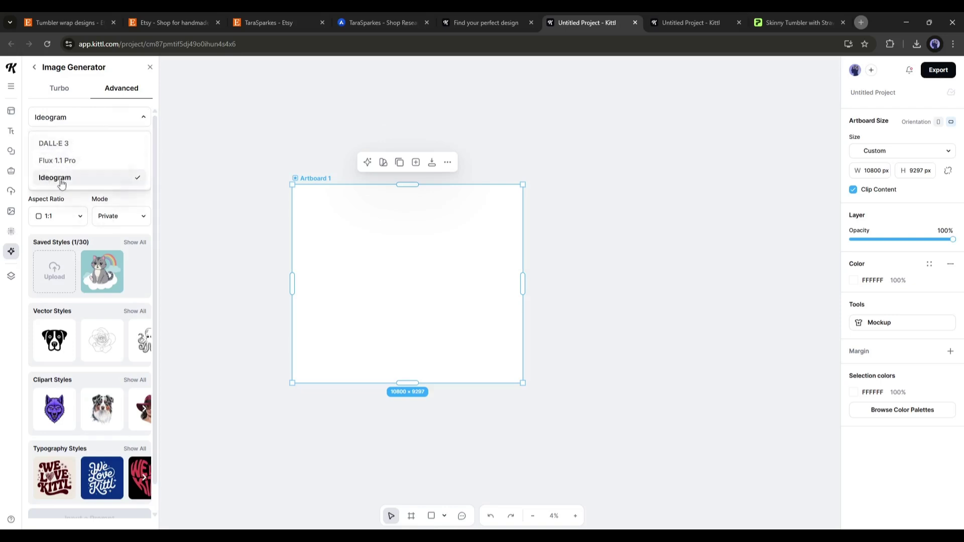
left_click(91, 182)
Paste the blue muscular dog barbell prompt and delete the stray leading words
left_click(65, 147)
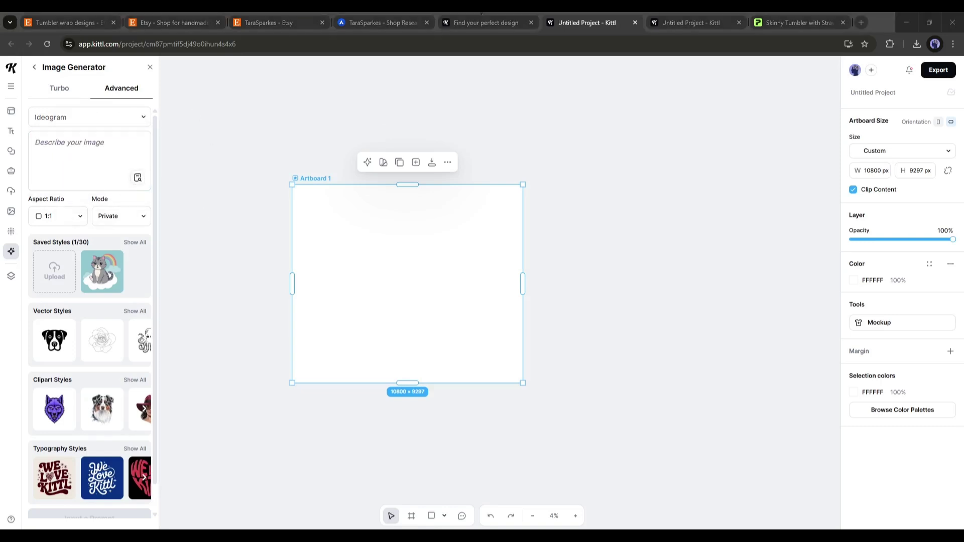
left_click(65, 146)
key("ctrl+v")
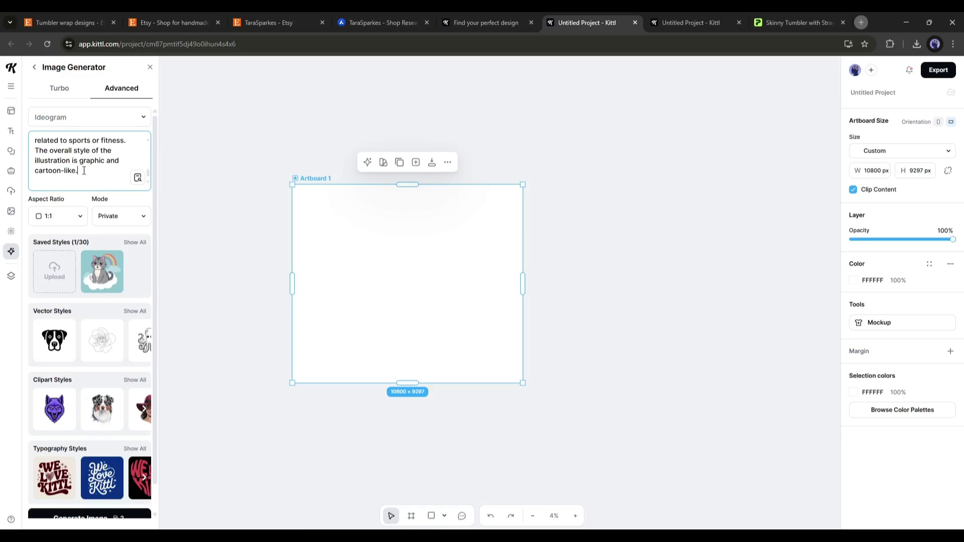
scroll(84, 170, "up", 3)
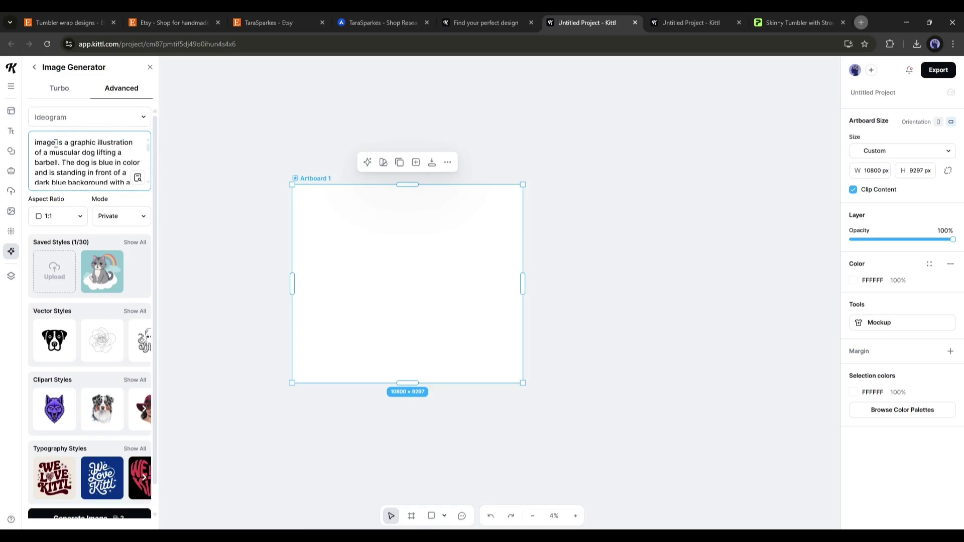
left_click_drag(66, 142, 29, 142)
key("BackSpace")
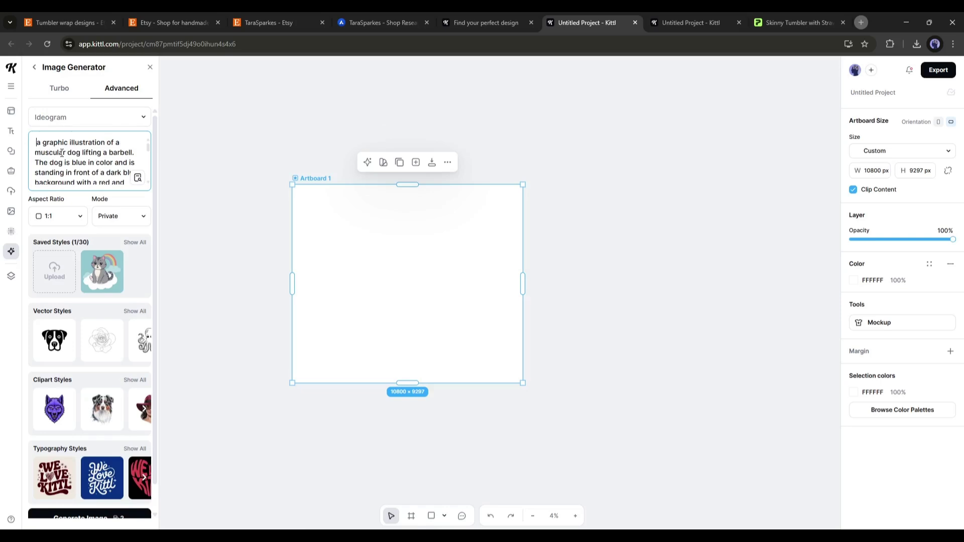
Keep the 1:1 square ratio and Private visibility, and browse the style collection
left_click(60, 219)
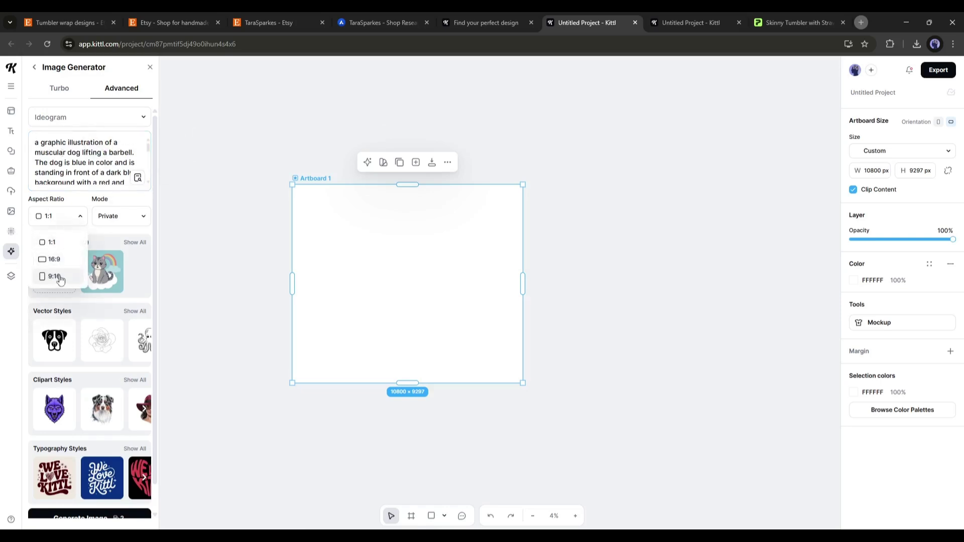
left_click(65, 242)
left_click(119, 222)
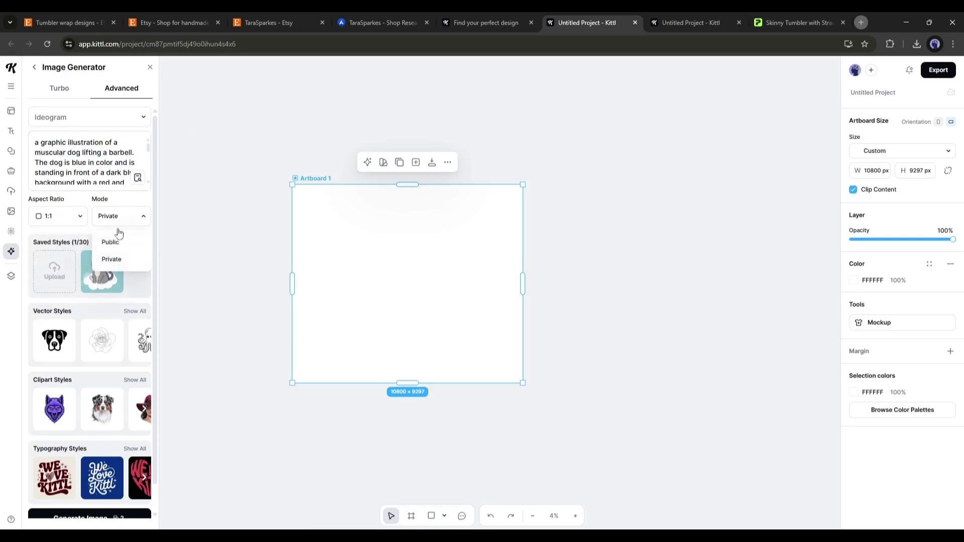
left_click(112, 259)
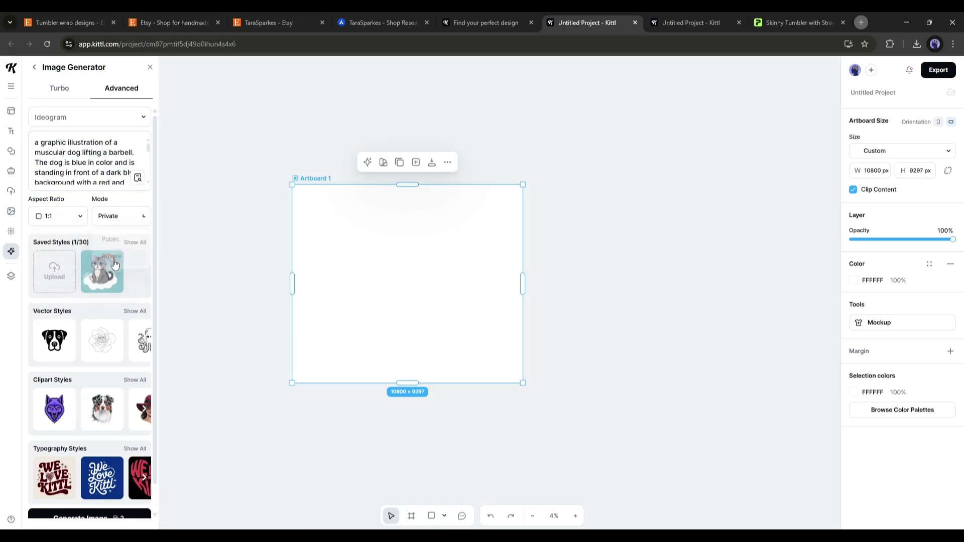
left_click(134, 242)
scroll(215, 262, "down", 2)
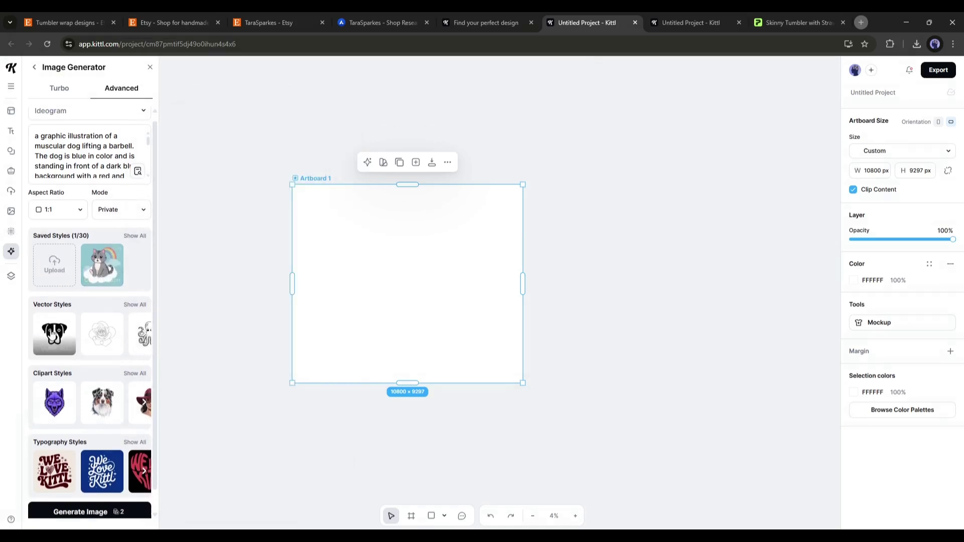
scroll(53, 324, "down", 1)
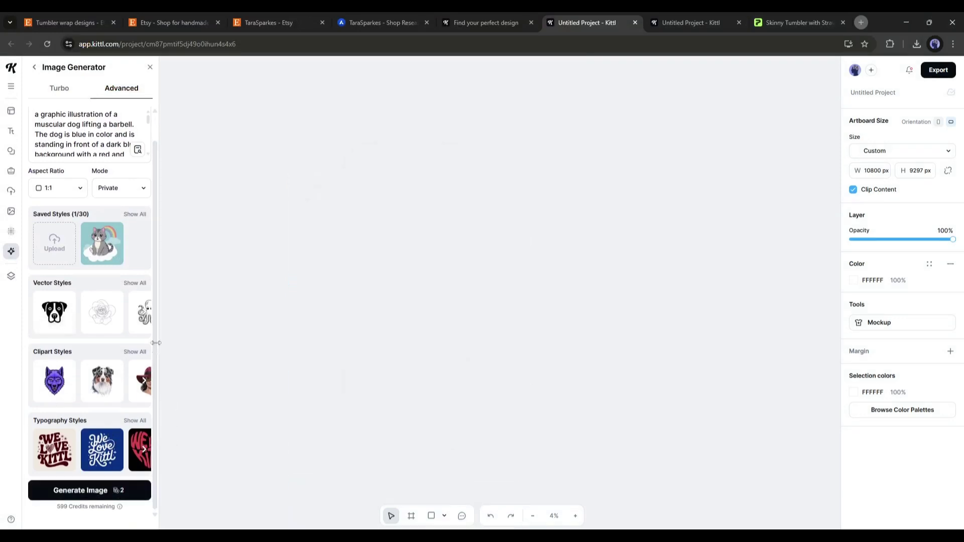
Generate the blue bulldog barbell image and move it off the artboard to the right
left_click(80, 492)
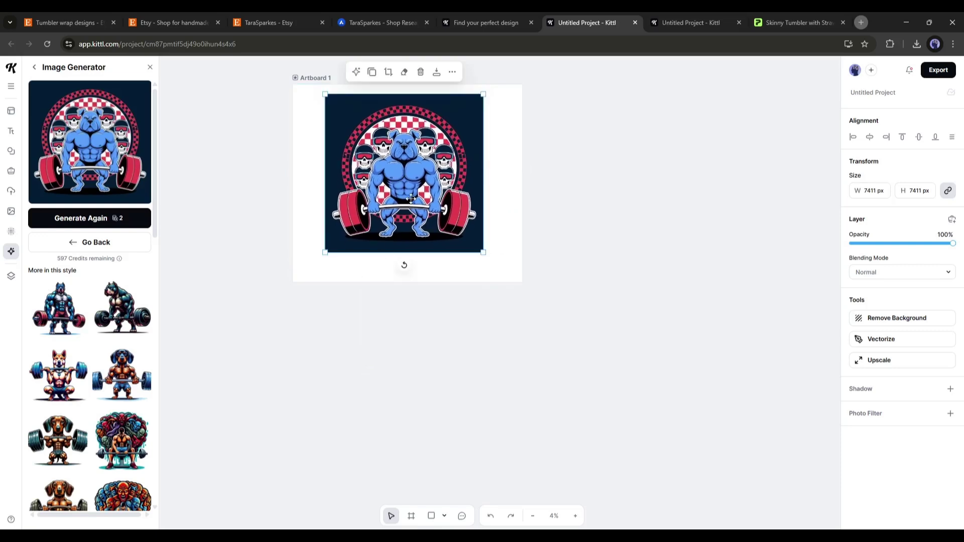
left_click_drag(410, 199, 397, 191)
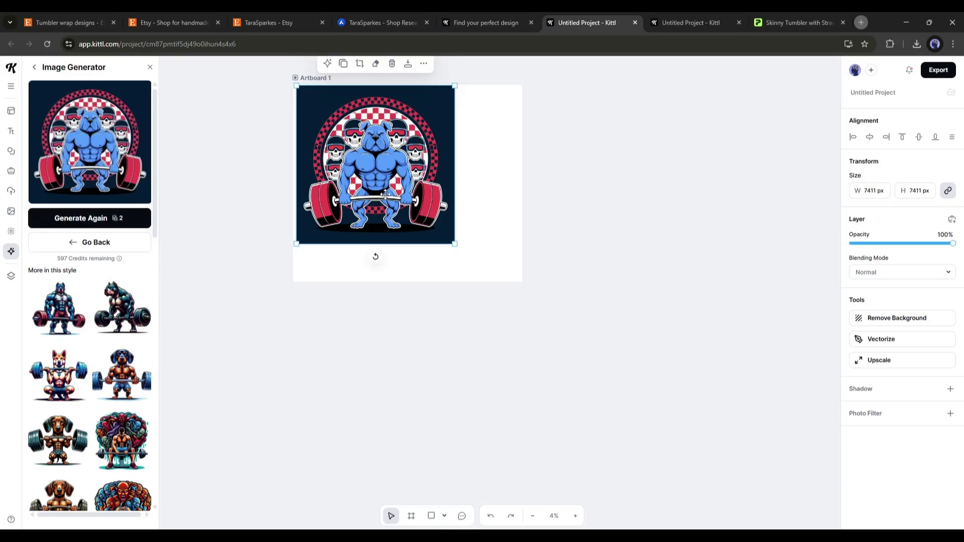
left_click_drag(385, 195, 412, 214)
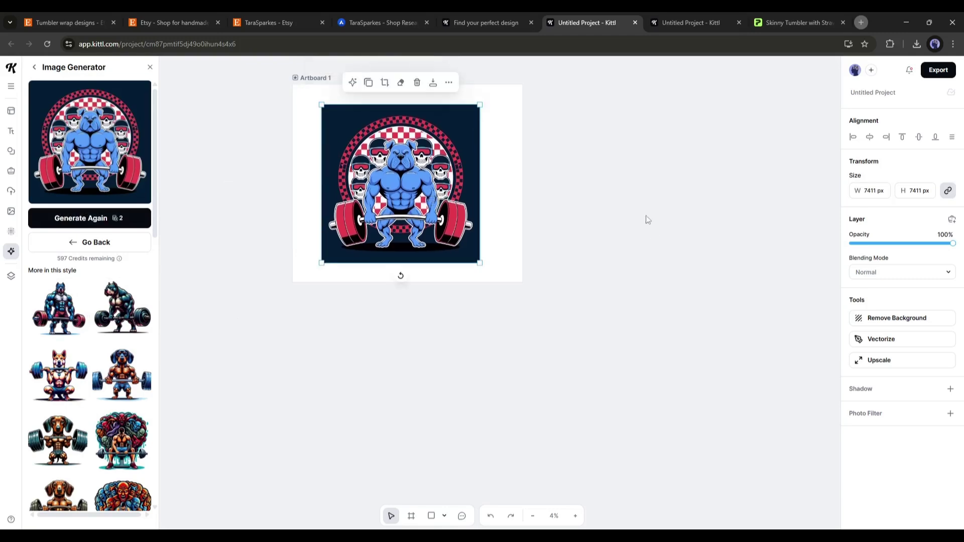
scroll(83, 214, "down", 2)
scroll(76, 286, "down", 5)
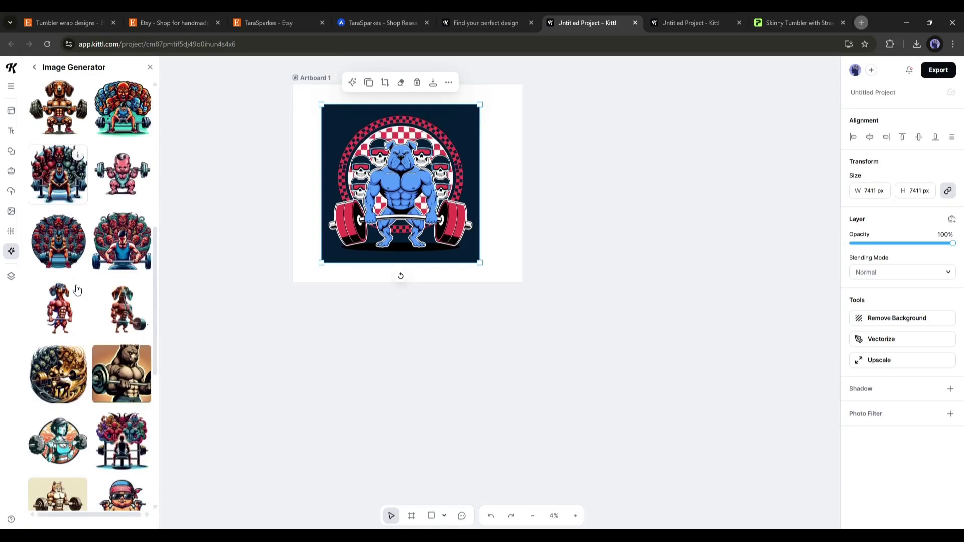
scroll(68, 301, "down", 4)
scroll(56, 318, "down", 3)
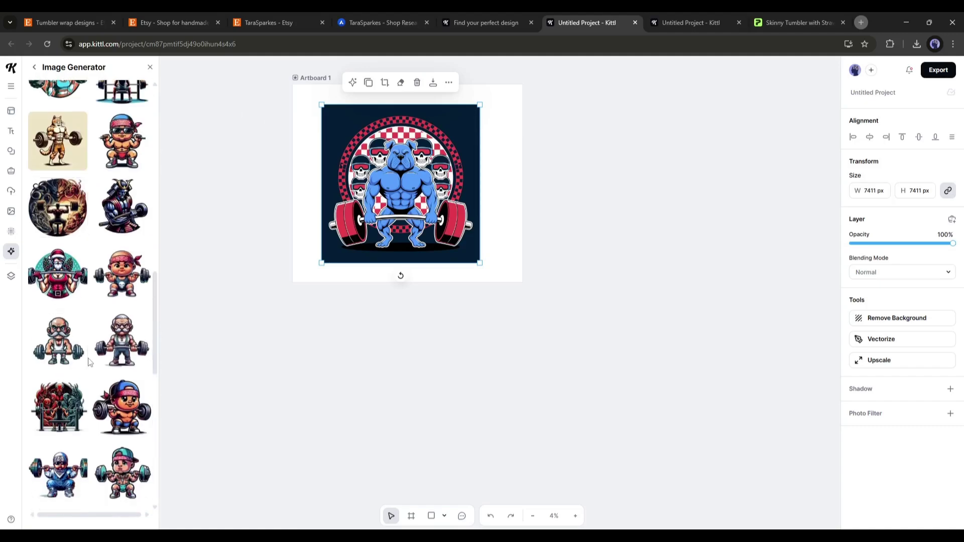
scroll(91, 338, "down", 3)
scroll(120, 356, "down", 3)
scroll(121, 356, "up", 8)
scroll(121, 301, "up", 8)
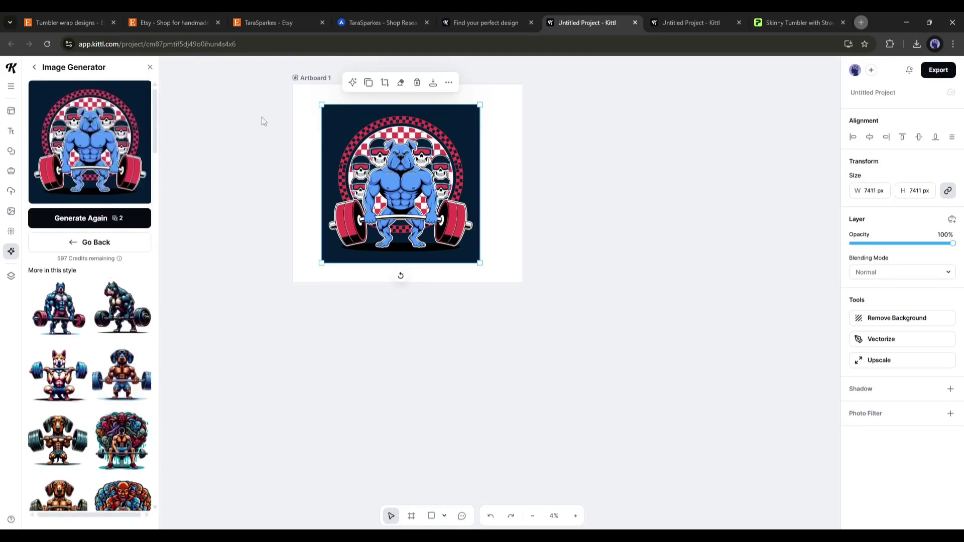
left_click_drag(399, 184, 640, 288)
Place the pitbull weightlifter inside Artboard 1 and upscale it to higher resolution
left_click(58, 305)
left_click_drag(440, 284, 408, 188)
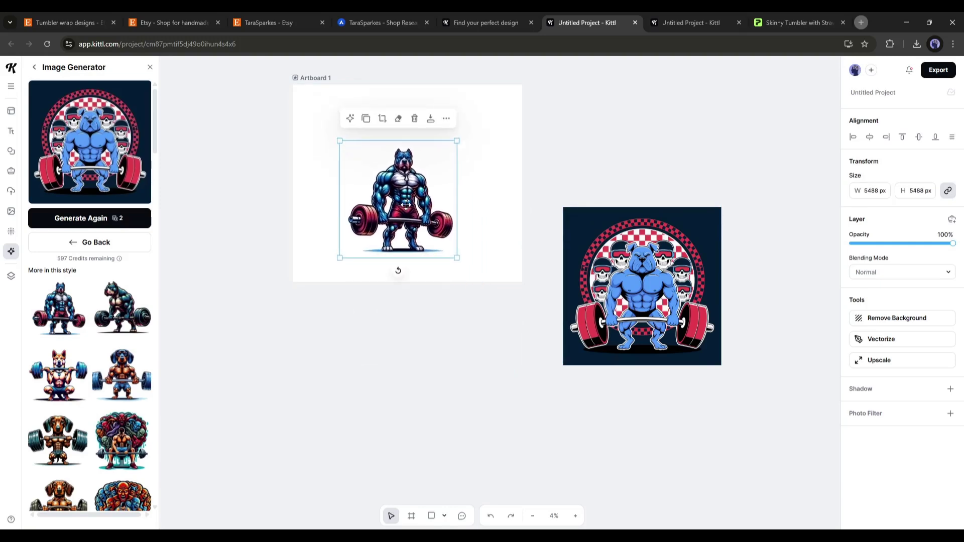
scroll(385, 201, "up", 5)
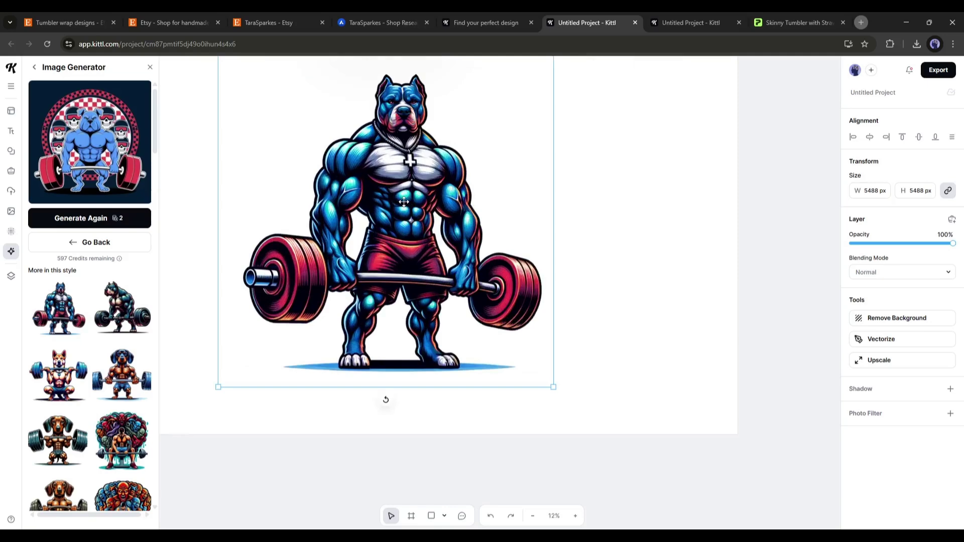
scroll(405, 202, "down", 2)
scroll(404, 202, "down", 2)
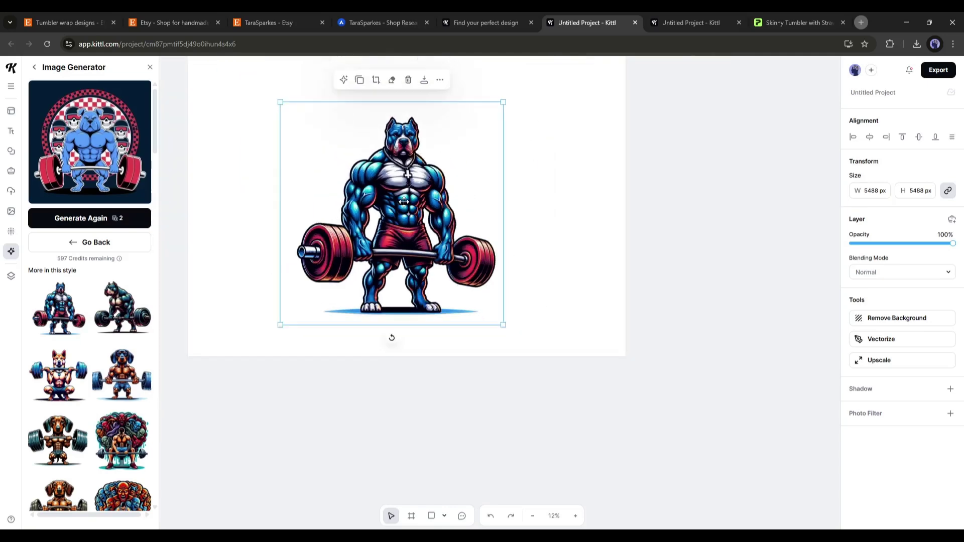
left_click(878, 360)
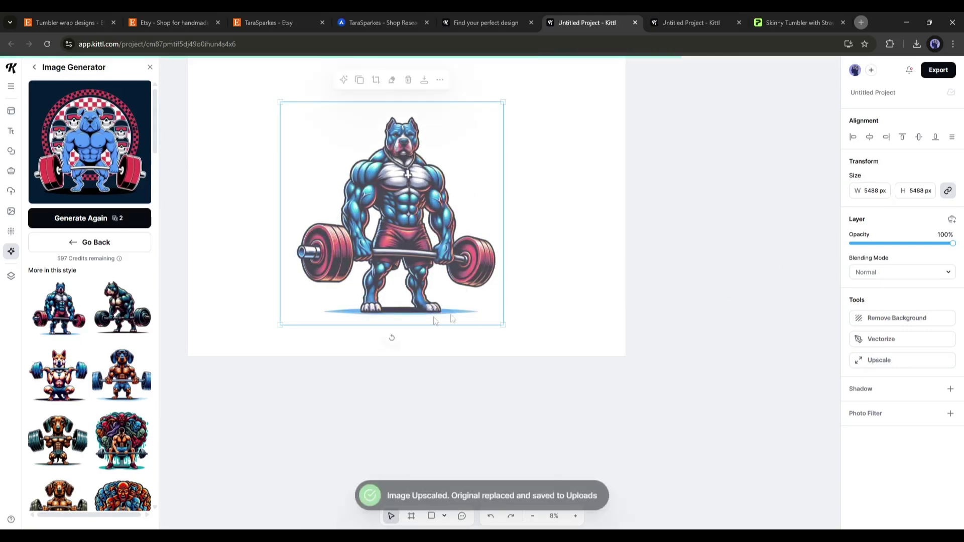
scroll(411, 221, "up", 3)
scroll(411, 221, "down", 3)
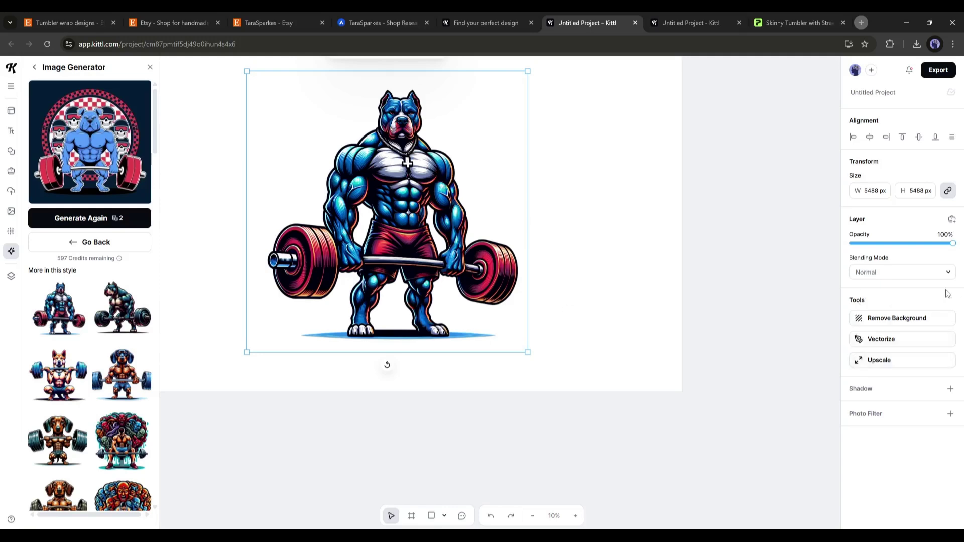
Vectorize the pitbull weightlifter image, then remove its background
left_click(882, 341)
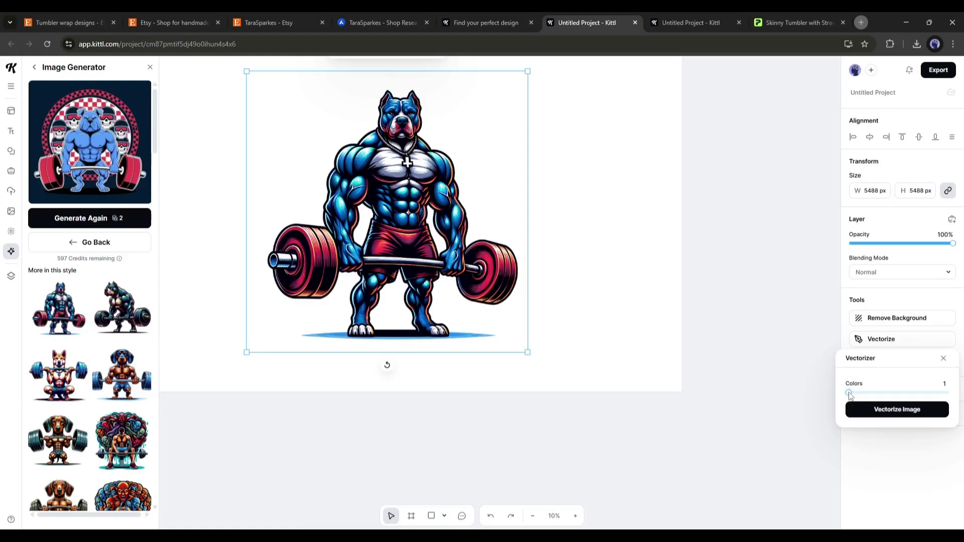
left_click(895, 413)
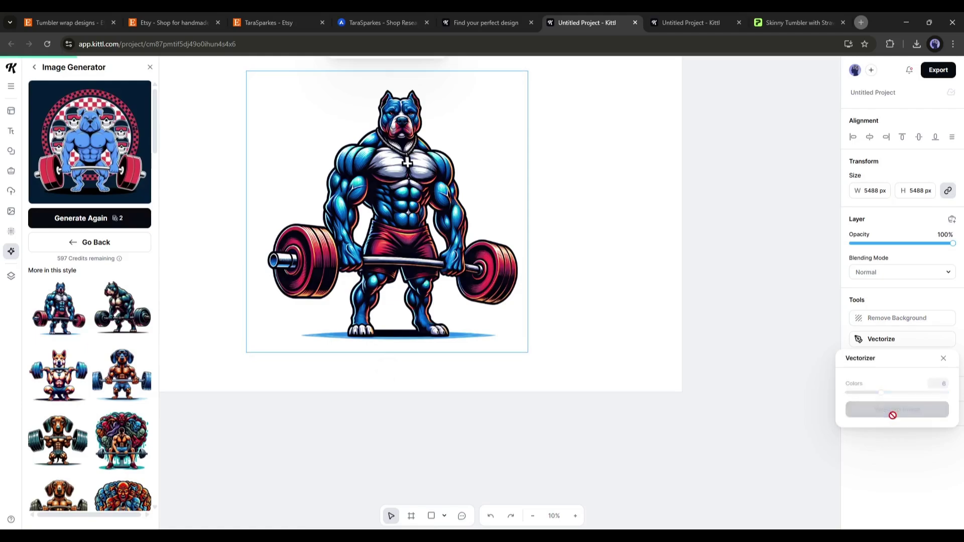
scroll(485, 324, "up", 2)
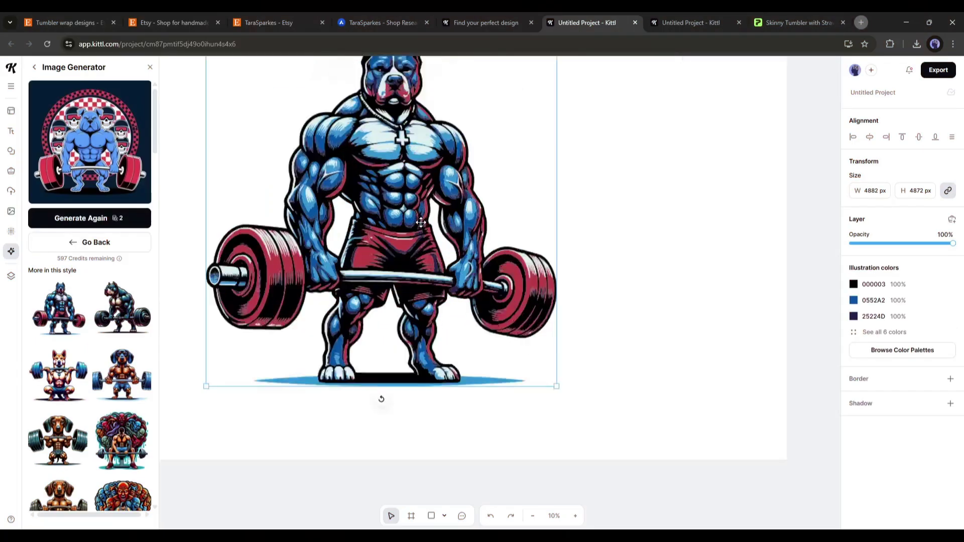
scroll(420, 222, "up", 5)
scroll(420, 222, "up", 3)
scroll(420, 222, "up", 2)
scroll(395, 225, "up", 2)
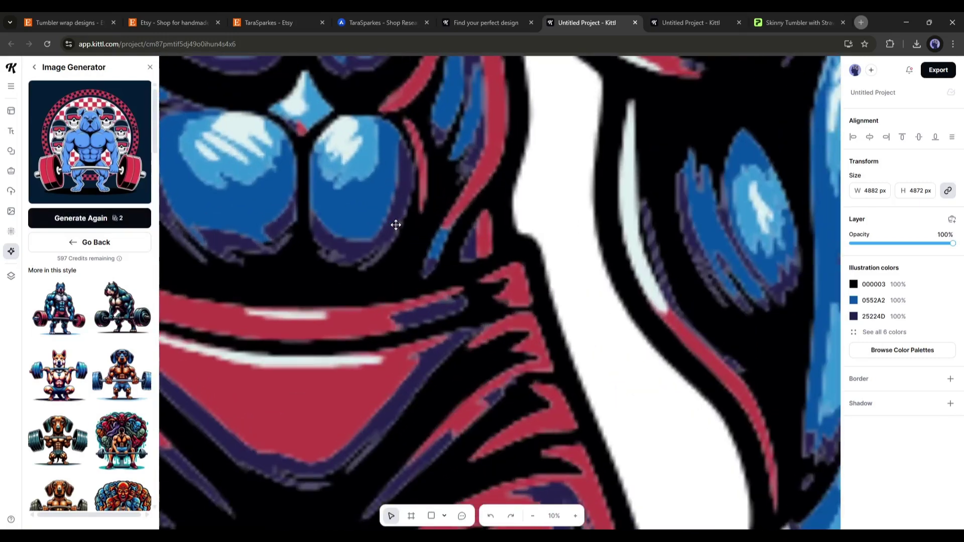
scroll(395, 224, "up", 1)
scroll(395, 224, "up", 1)
scroll(395, 224, "down", 1)
scroll(396, 225, "down", 2)
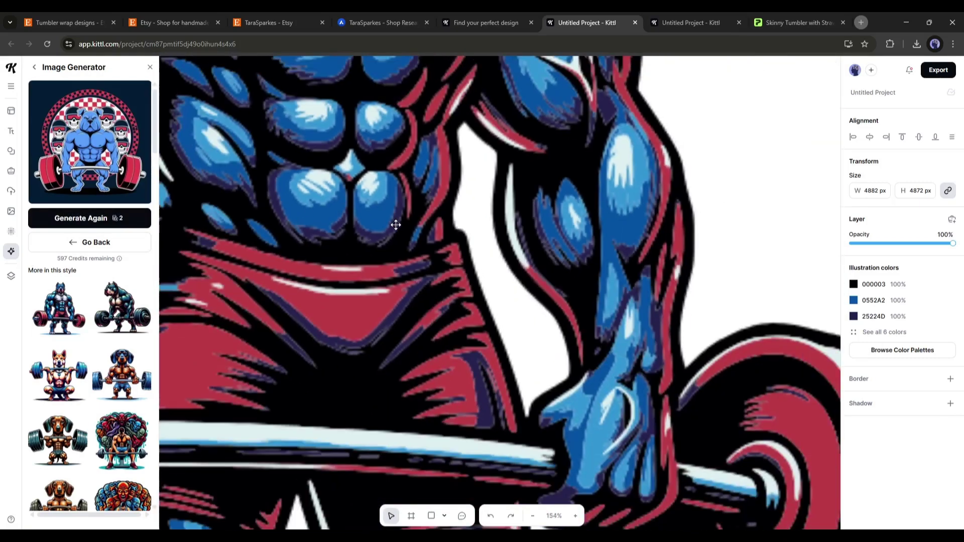
scroll(396, 224, "down", 3)
scroll(396, 224, "down", 1)
scroll(396, 224, "down", 1)
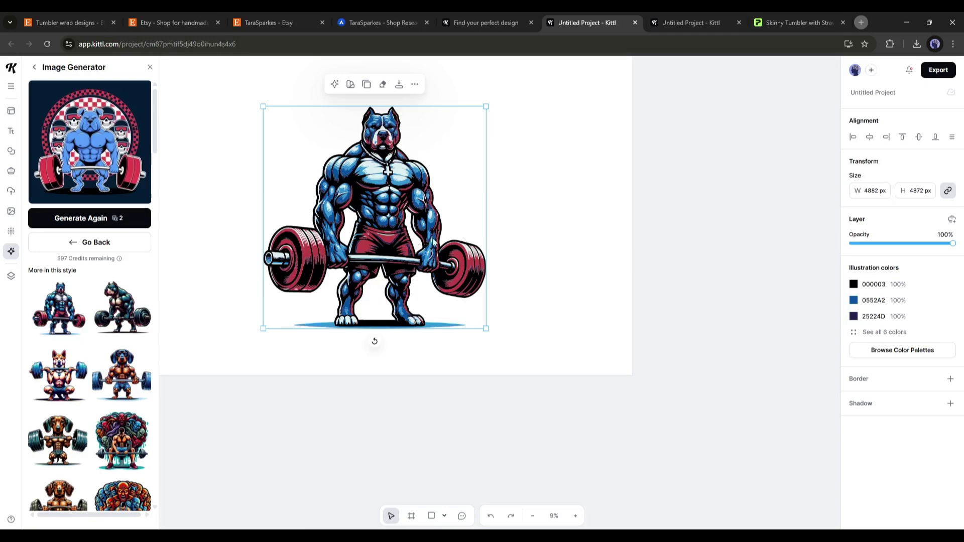
left_click(435, 222)
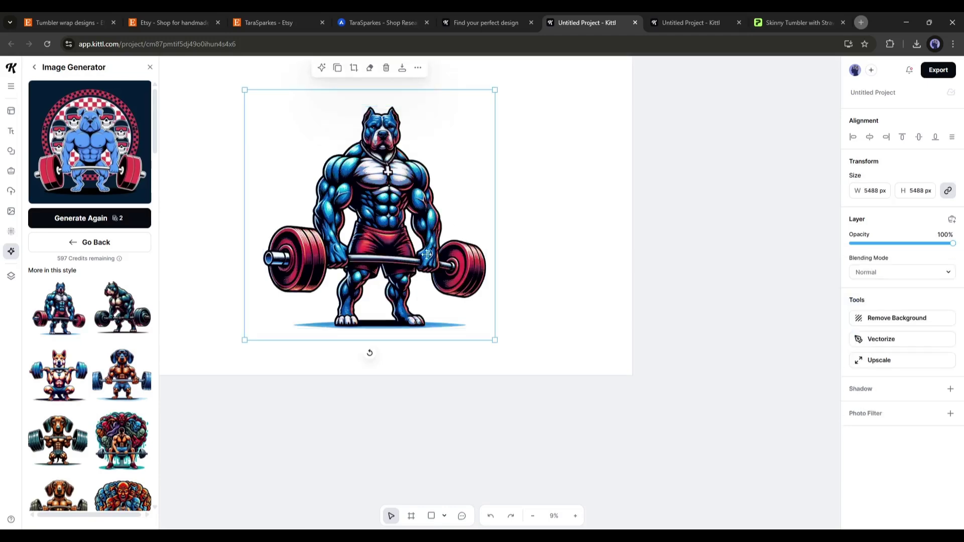
left_click(898, 319)
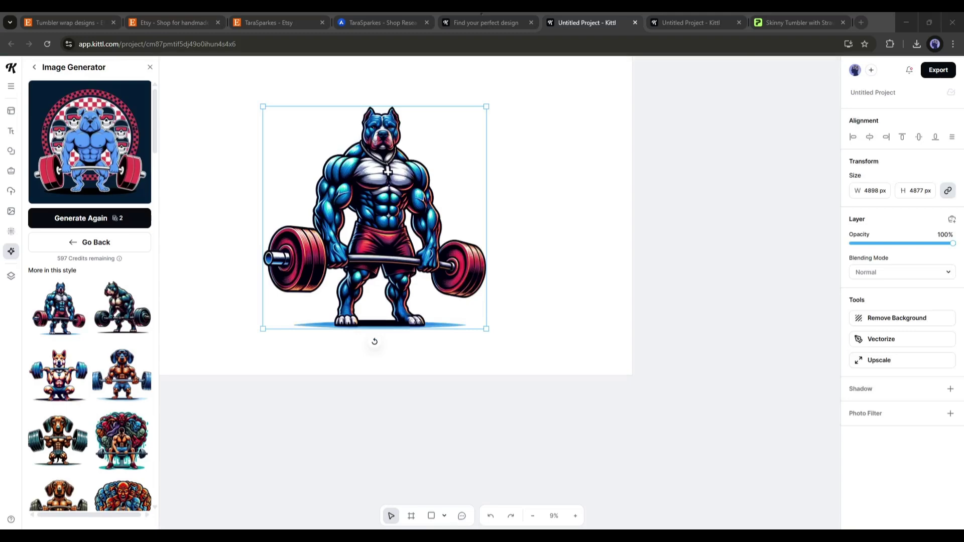
Search Textures backgrounds for 'blue' and apply a dark navy background to the artboard
left_click(10, 231)
scroll(108, 327, "down", 5)
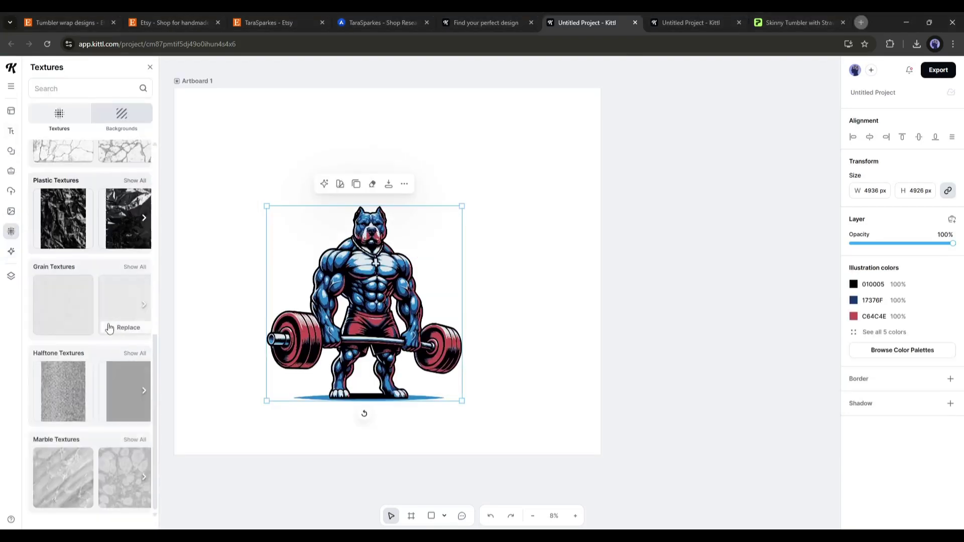
scroll(107, 327, "down", 3)
scroll(108, 327, "down", 2)
scroll(108, 302, "down", 5)
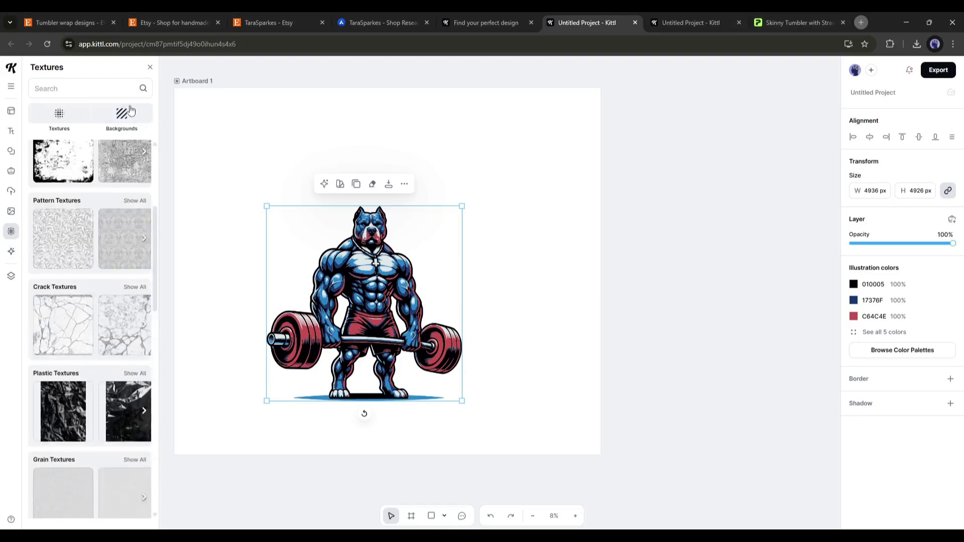
left_click(129, 124)
left_click(82, 88)
type("blue")
left_click(120, 181)
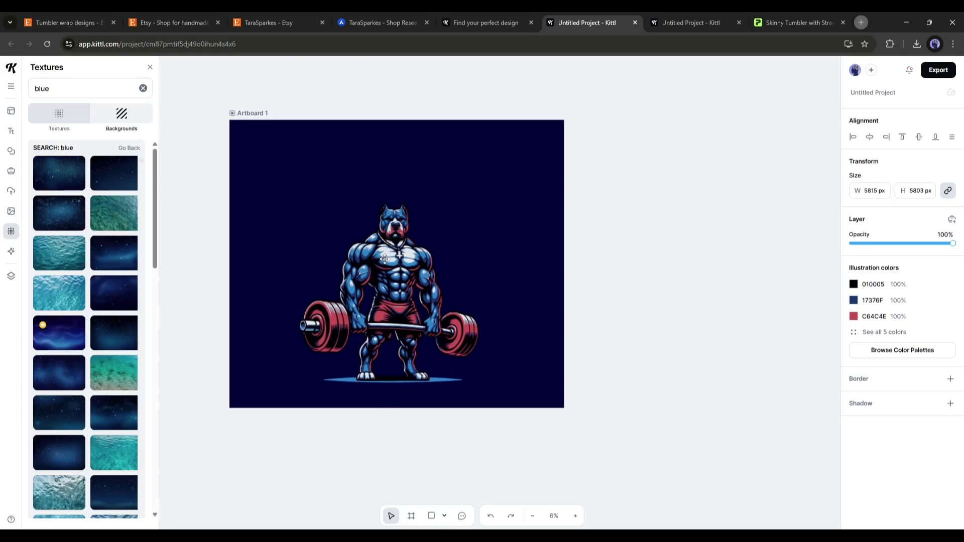
Add a 'dumbbell' element at the artboard's left edge and paste a copy at the top right
left_click(11, 151)
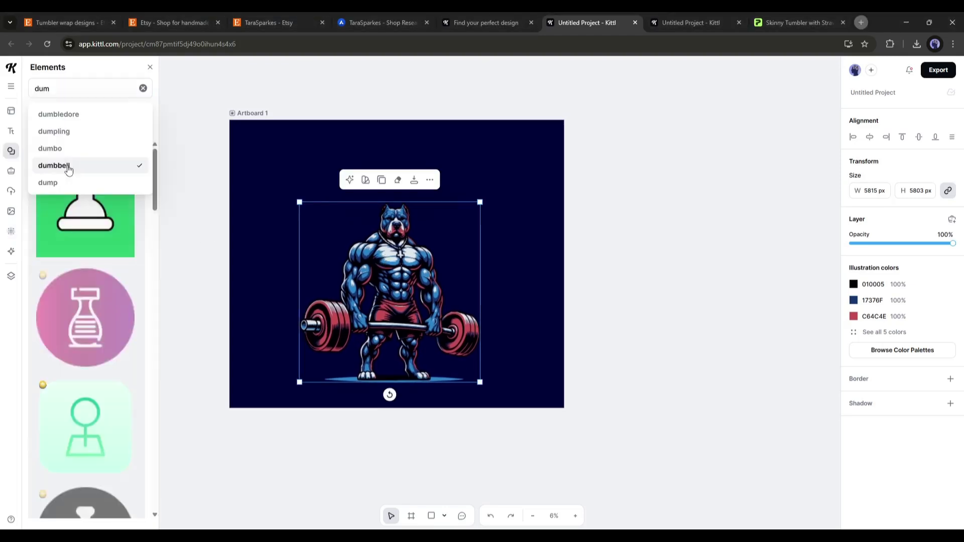
left_click(53, 166)
scroll(94, 318, "down", 3)
left_click(85, 422)
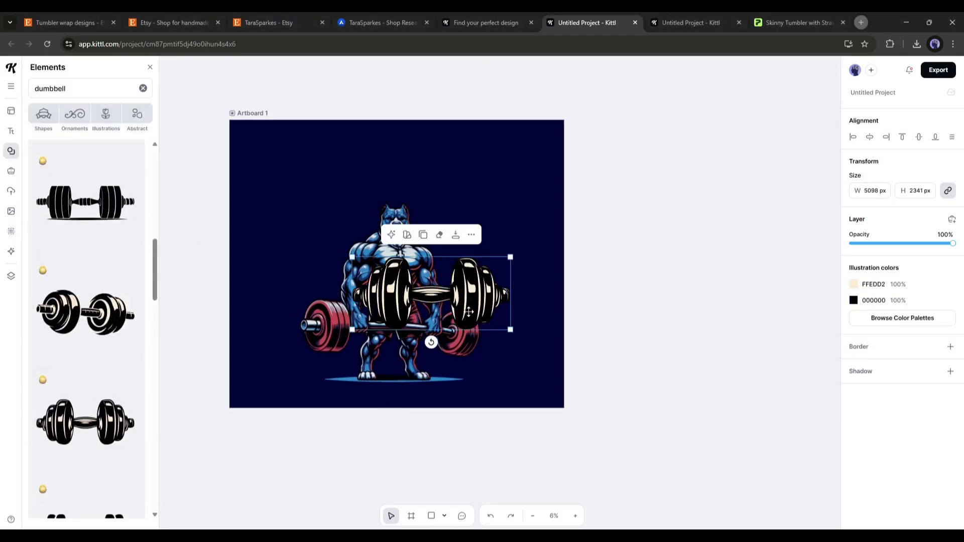
left_click_drag(467, 320, 395, 191)
left_click_drag(324, 163, 300, 177)
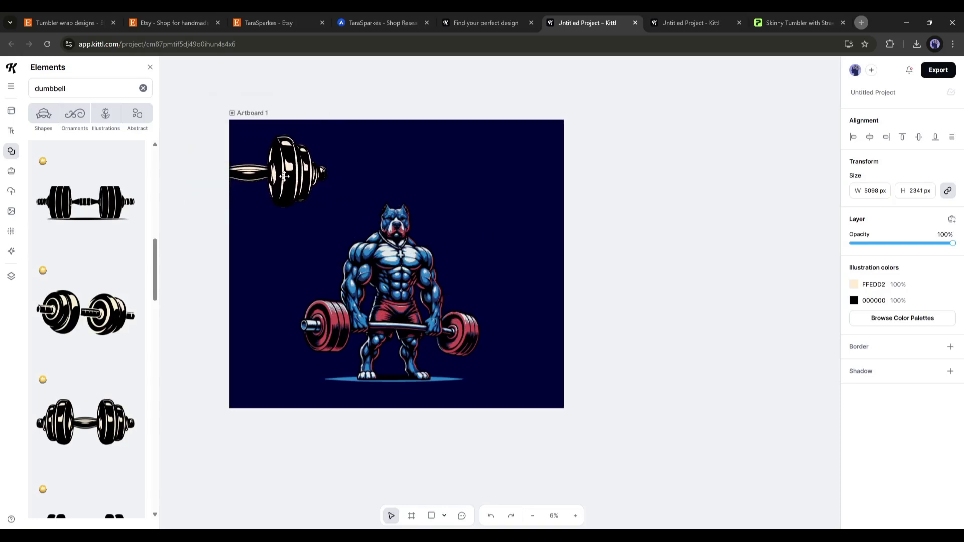
key("ctrl+v")
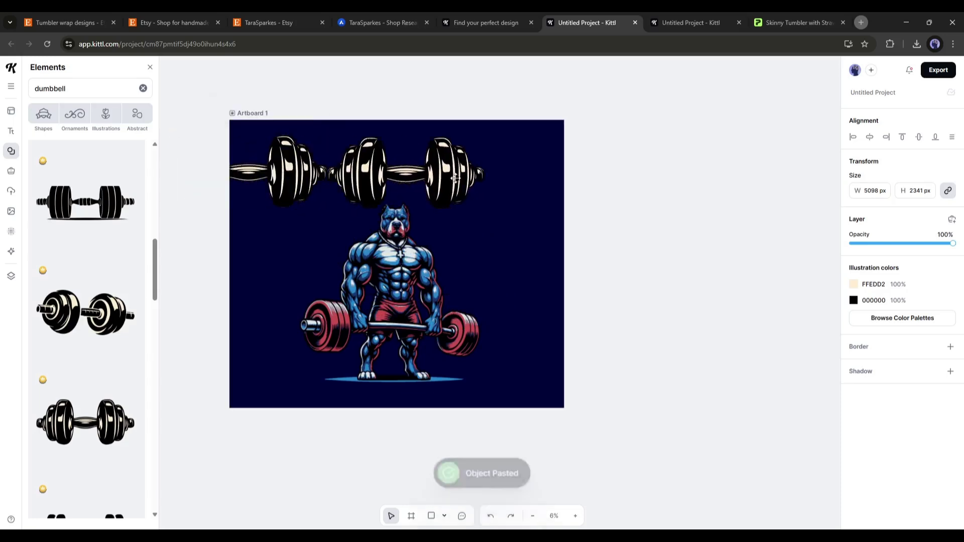
mouse_move(290, 175)
left_mouse_down()
mouse_move(580, 181)
mouse_move(488, 181)
mouse_move(540, 181)
left_mouse_up()
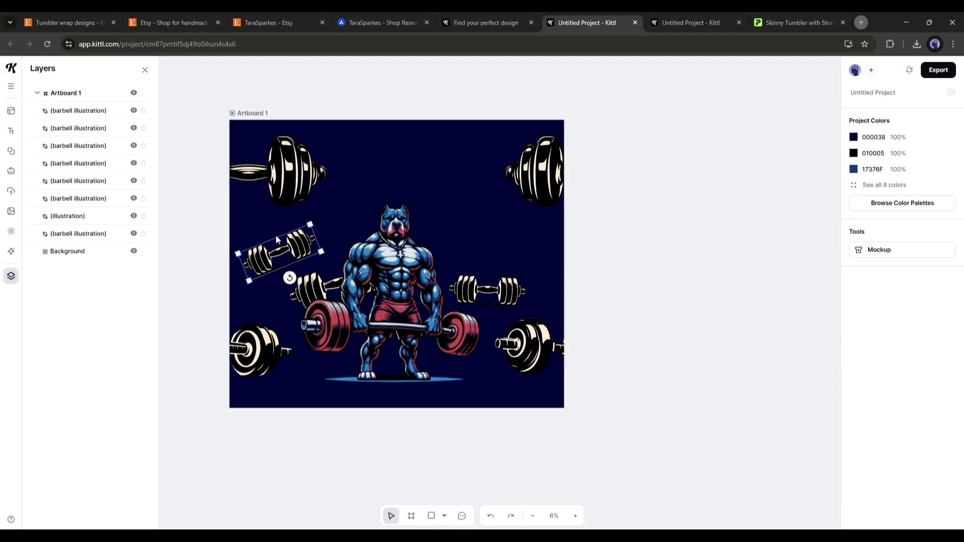
Select the dog illustration and show all Title Pair text styles
left_click(68, 251)
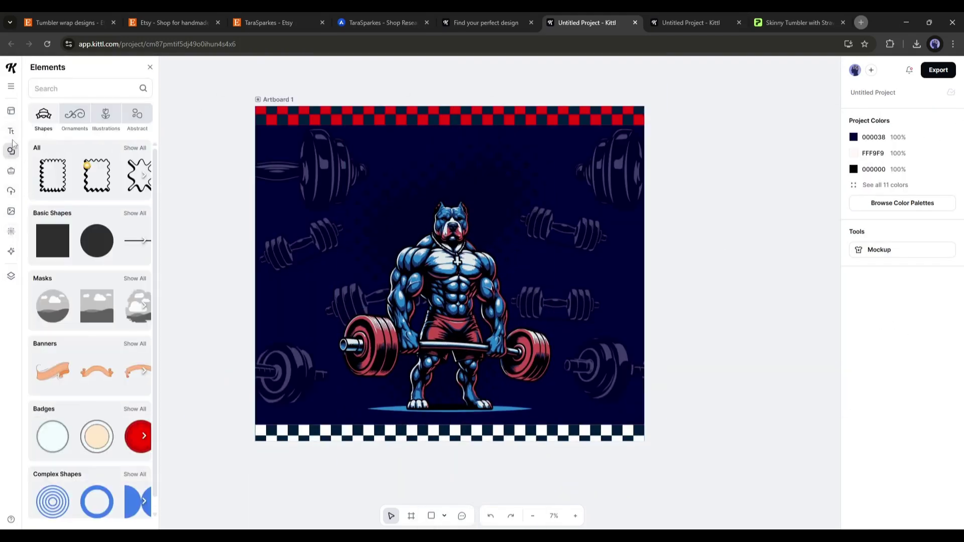
left_click(11, 132)
scroll(76, 380, "down", 3)
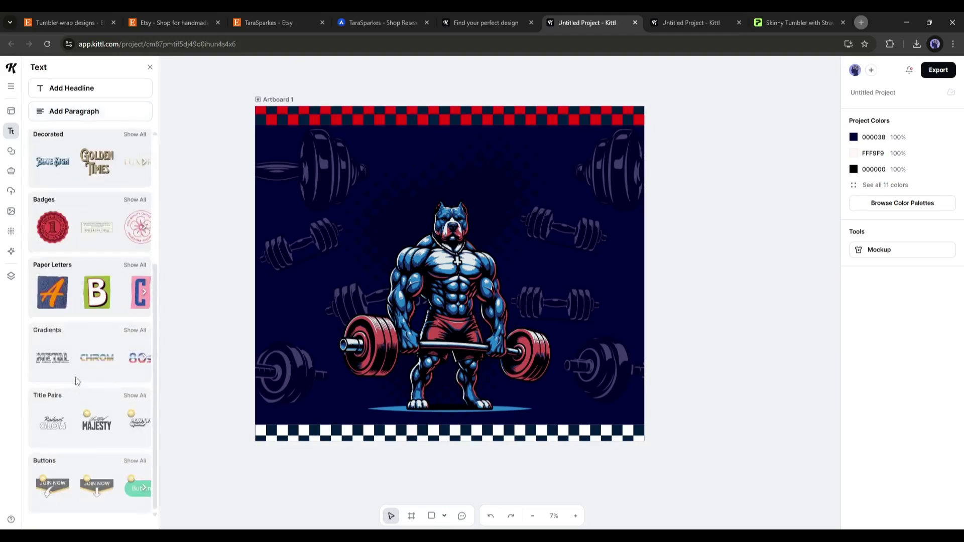
scroll(118, 452, "up", 3)
scroll(120, 415, "down", 3)
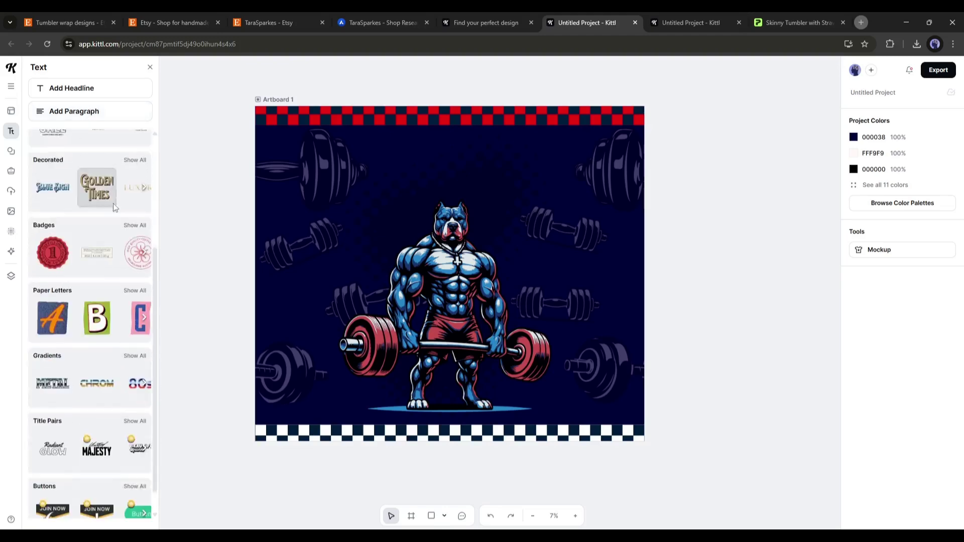
left_click(134, 380)
scroll(126, 203, "down", 5)
scroll(76, 273, "down", 5)
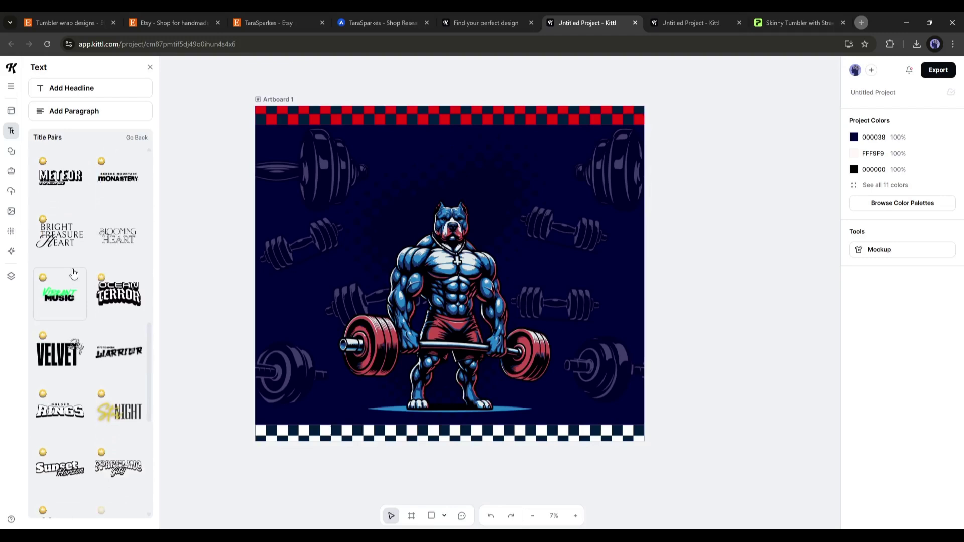
scroll(76, 295, "down", 5)
scroll(98, 313, "up", 10)
scroll(100, 294, "up", 1)
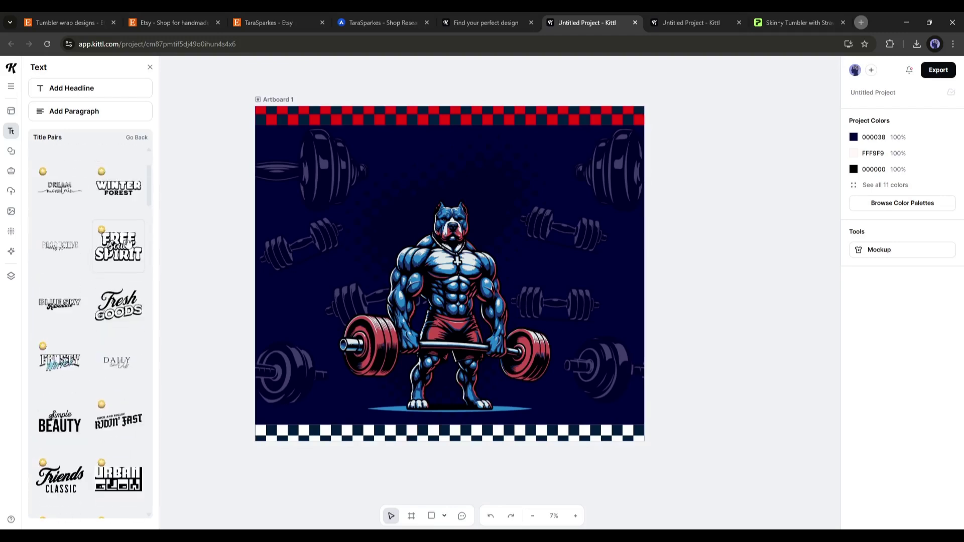
Add the Free Souls Spirit title pair and retype it as 'STAY HYDRATE'
left_click(119, 244)
left_click_drag(492, 284, 520, 200)
double_click(469, 203)
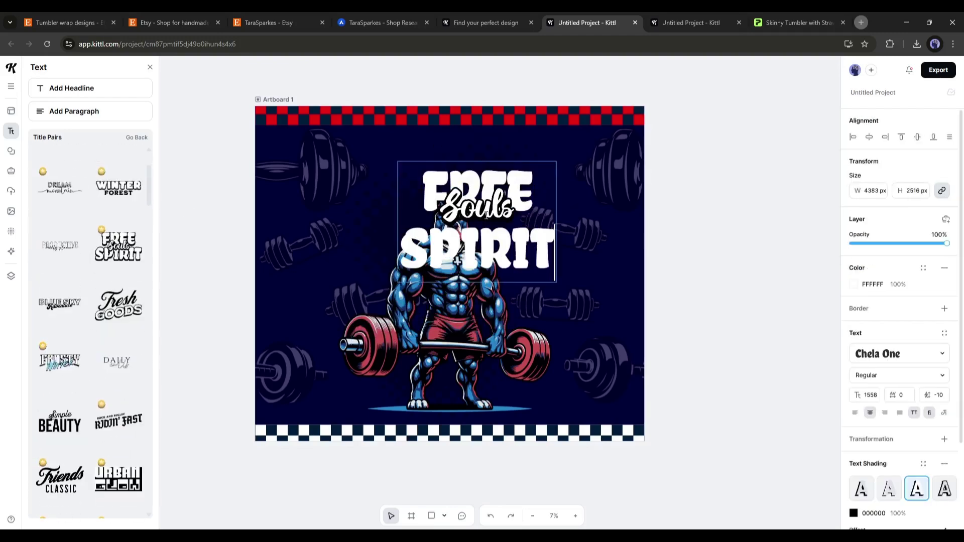
key("Delete")
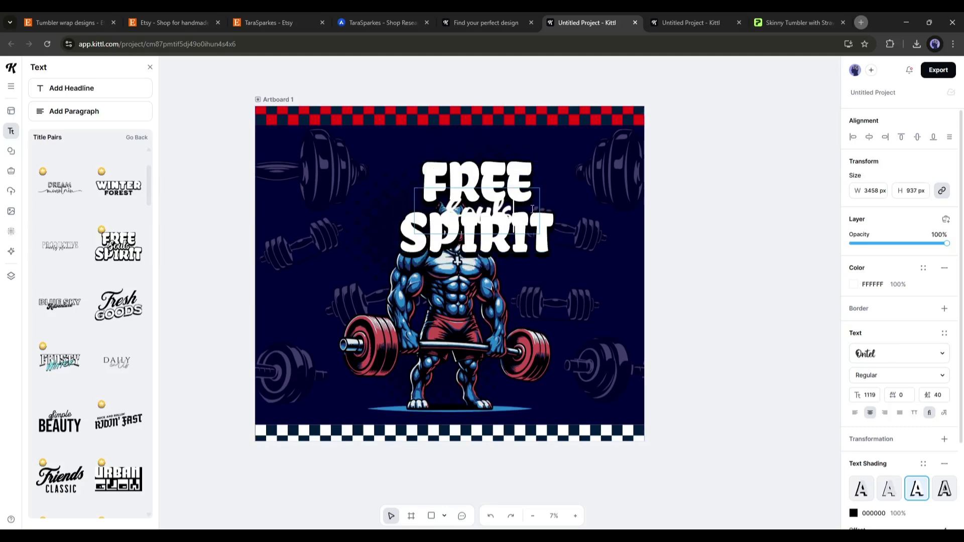
left_click_drag(498, 180, 400, 150)
type("Stay")
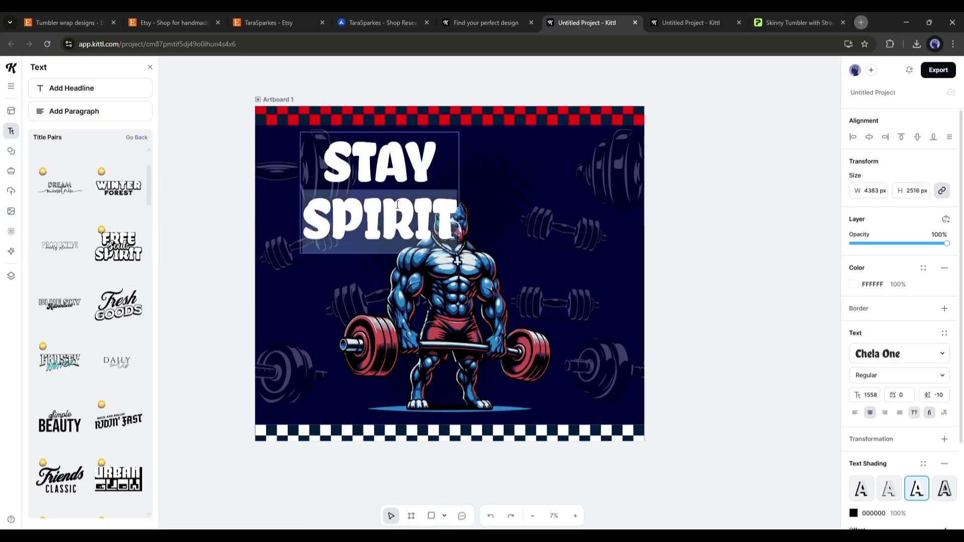
key("shift+ctrl+End")
type("hydrate")
key("Escape")
Give the tagline a grunge typeface and a red colour
left_click(900, 353)
type("brea")
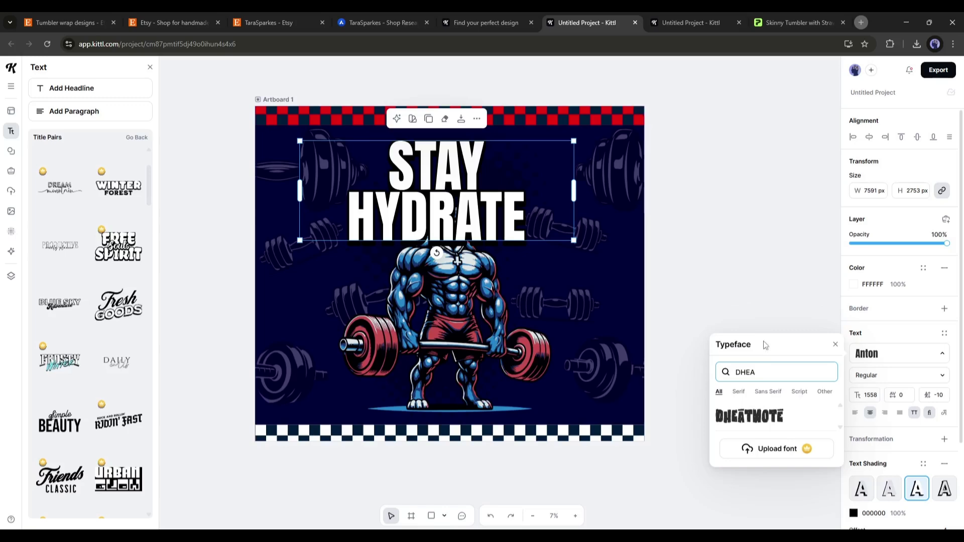
left_click(748, 415)
scroll(919, 295, "down", 2)
left_click(854, 176)
left_click(744, 411)
Slant the tagline with an Angle transformation, then deselect everything
left_click(437, 188)
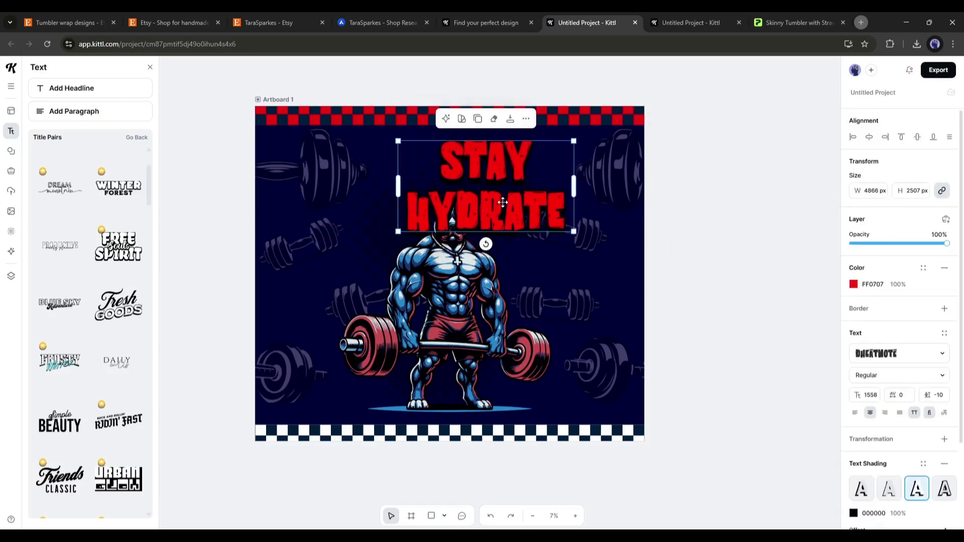
left_click_drag(436, 243, 452, 241)
scroll(904, 339, "down", 3)
left_click(888, 449)
scroll(934, 376, "up", 3)
left_click(943, 288)
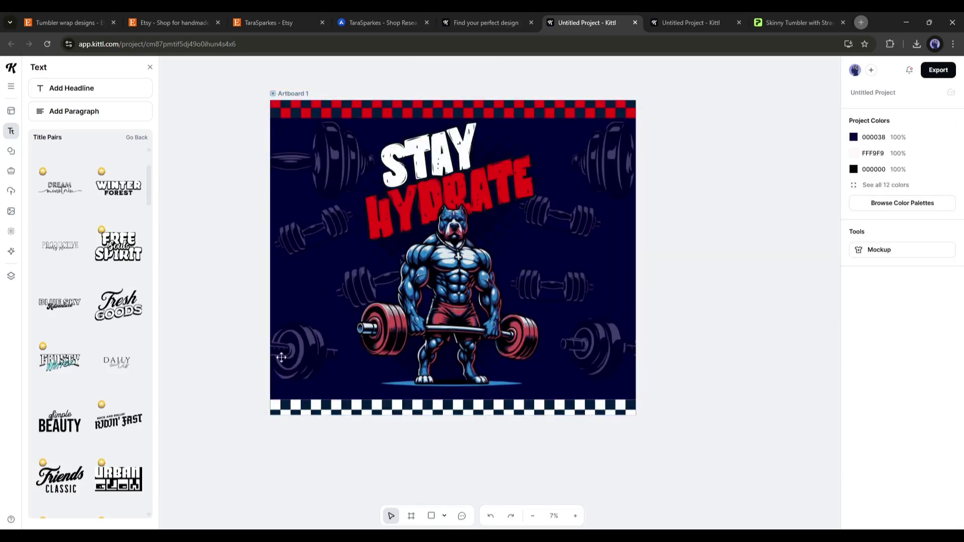
left_click_drag(234, 99, 345, 176)
left_click(704, 418)
Put the design on a tumbler mockup, centred and enlarged to cover the tumbler
left_click(906, 252)
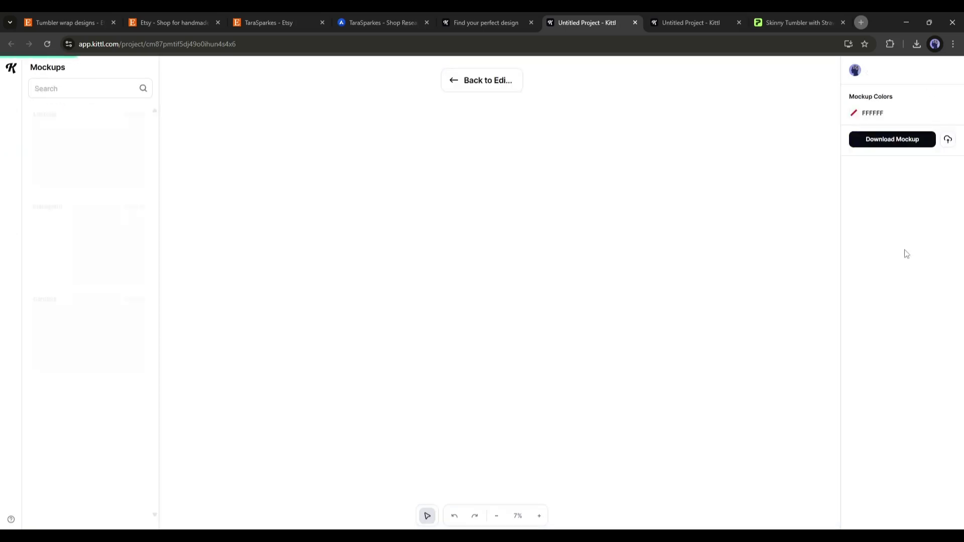
left_click(87, 92)
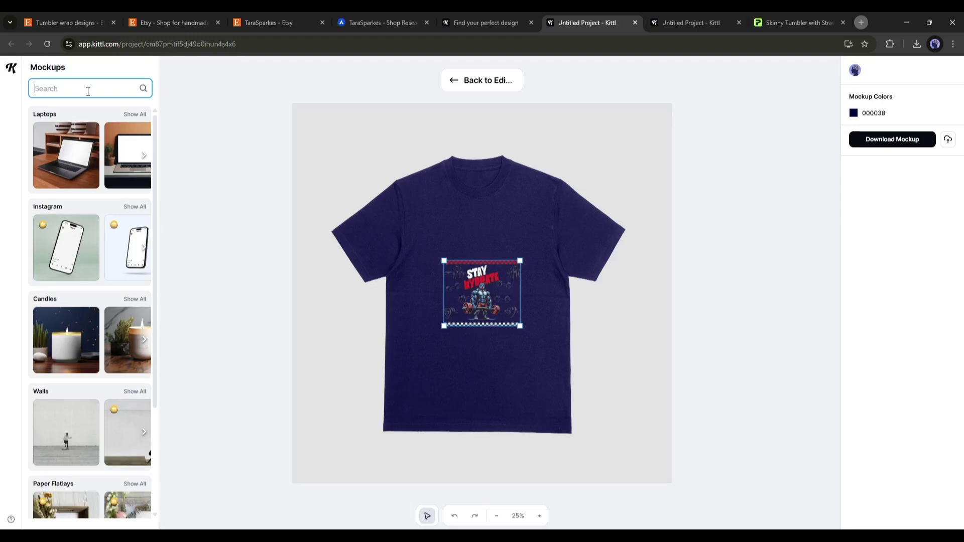
type("TUM")
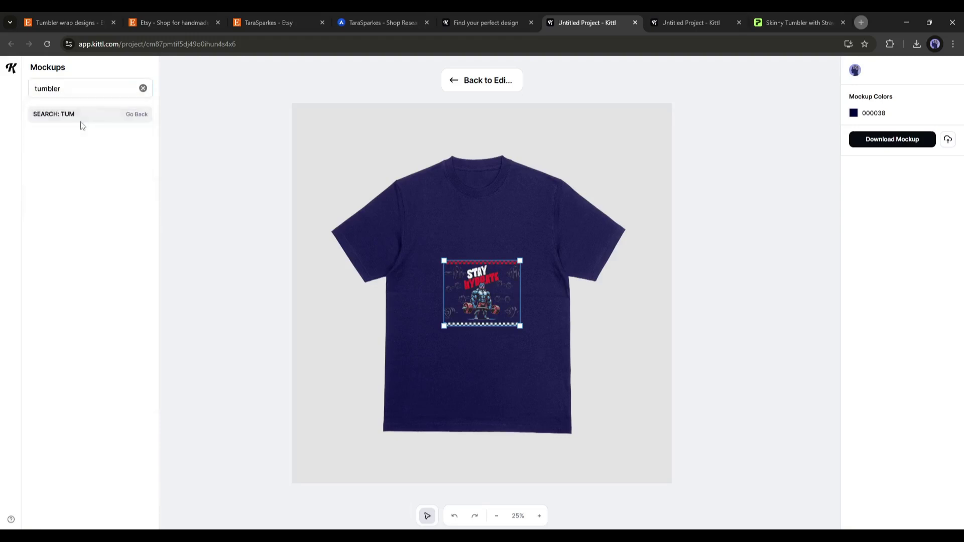
scroll(84, 296, "down", 3)
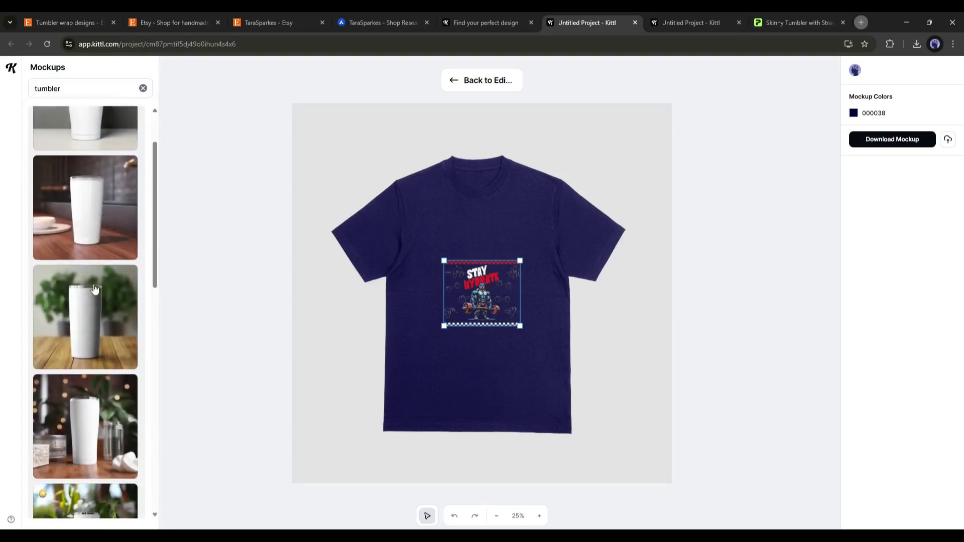
left_click(83, 296)
scroll(109, 299, "down", 2)
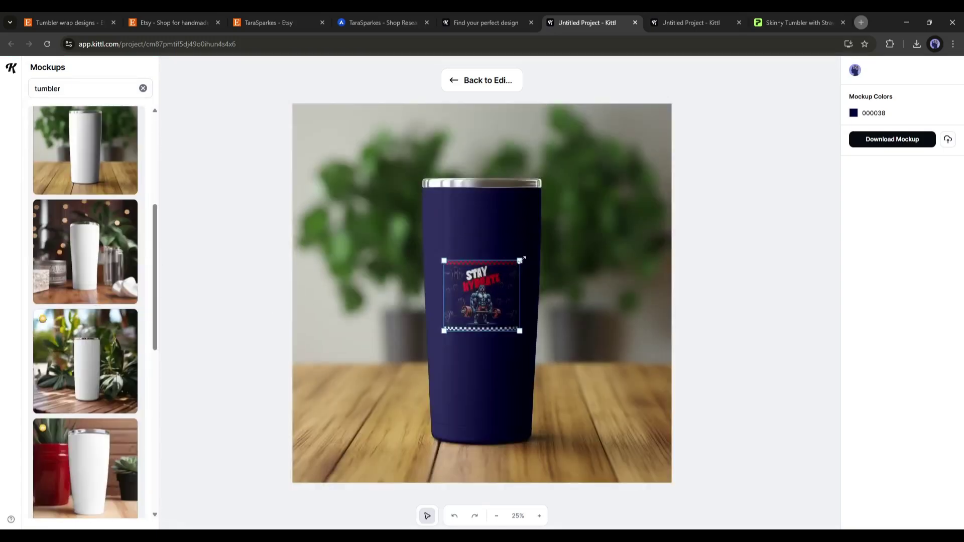
left_click_drag(496, 335, 442, 283)
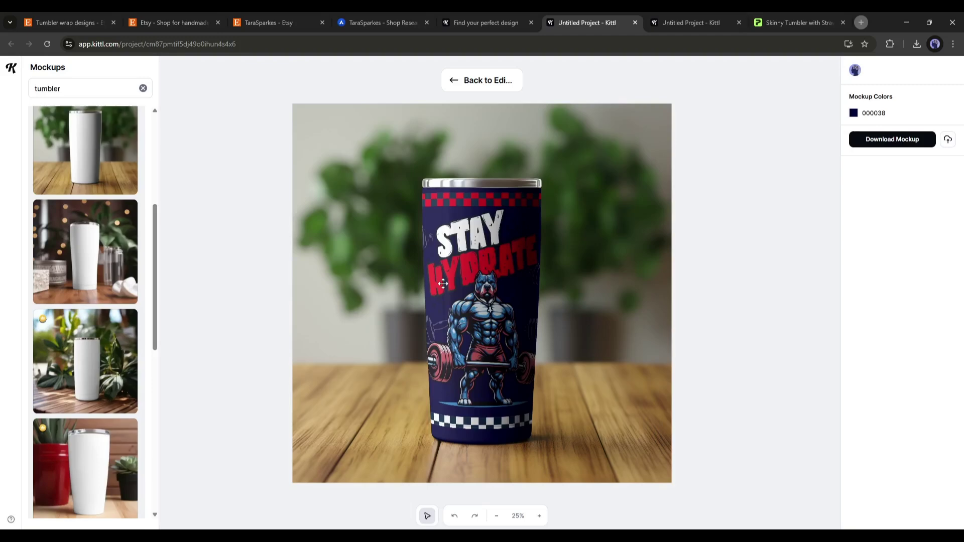
left_click_drag(610, 428, 629, 439)
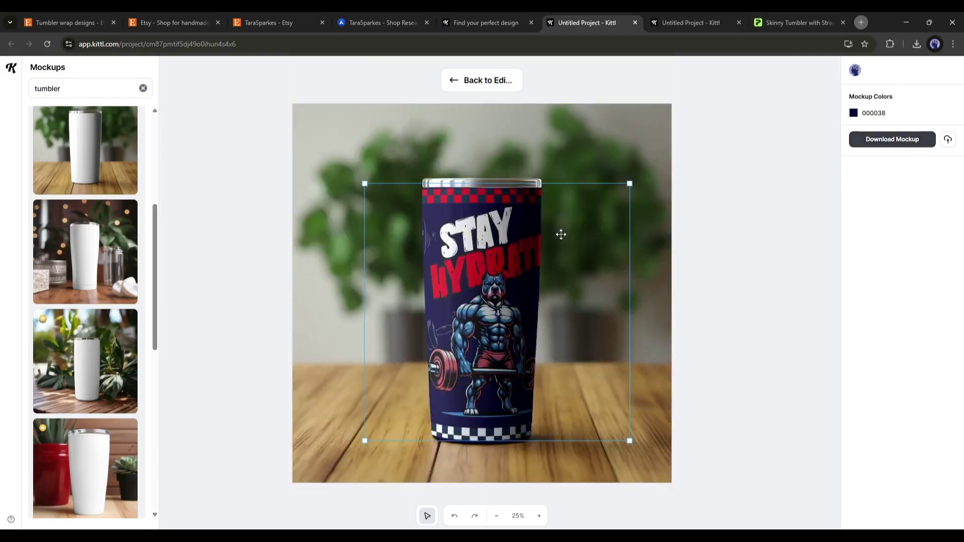
Download the tumbler mockup image and return to the Printify tumbler editor
left_click(888, 139)
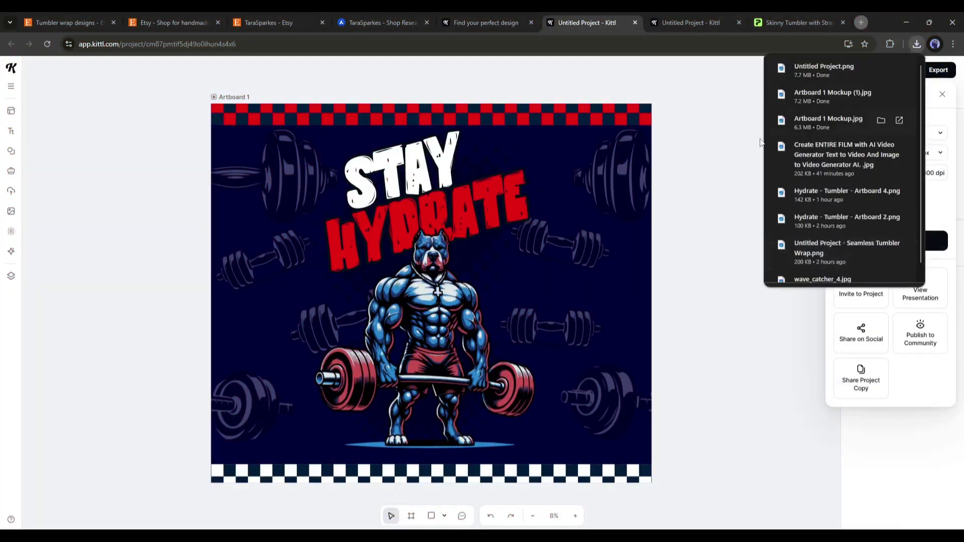
left_click(805, 247)
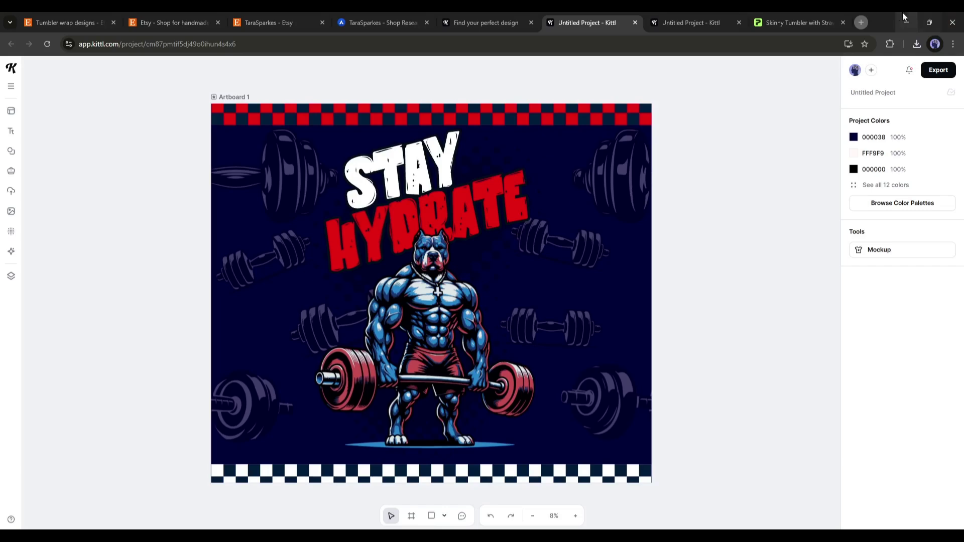
left_click(819, 17)
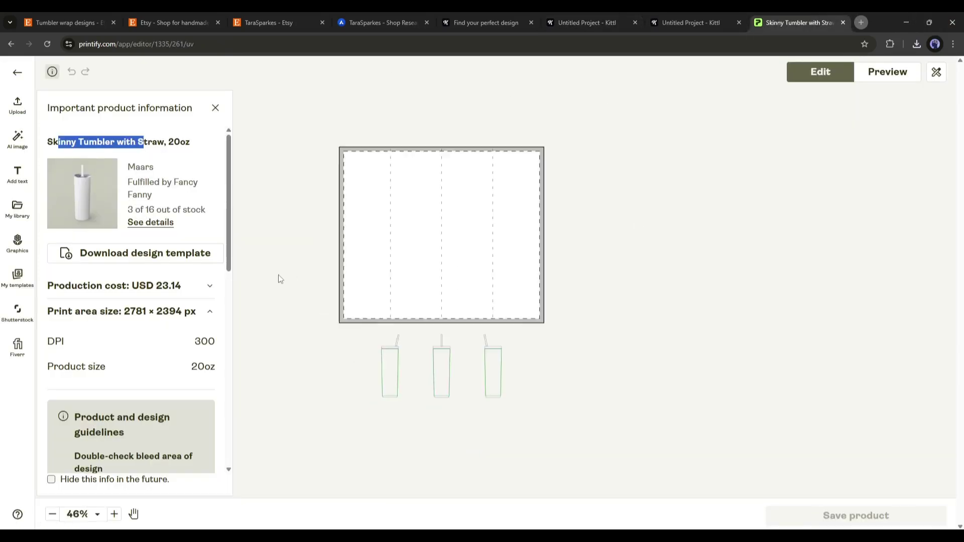
Upload the Stay Hydrate design onto the skinny tumbler, check the left, back and front previews, then save
left_click(17, 109)
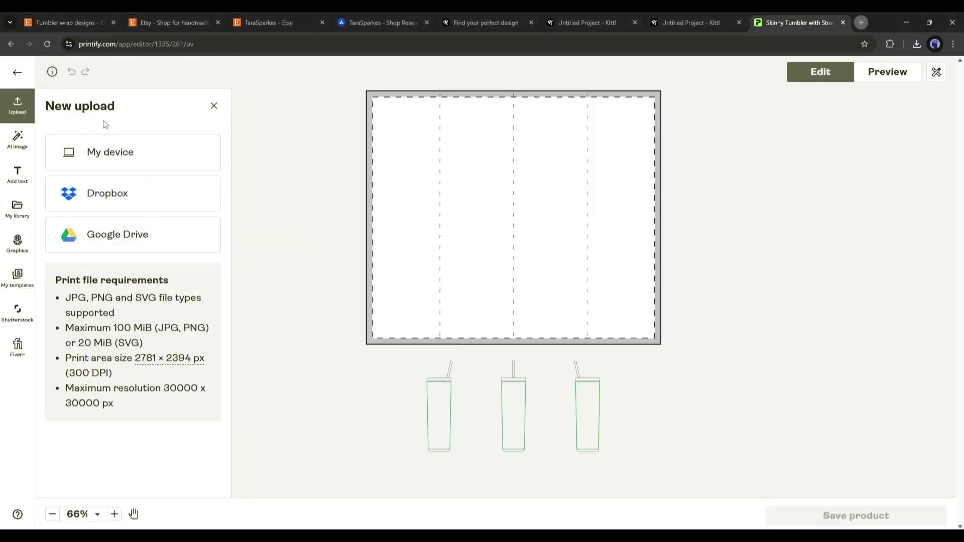
left_click(110, 152)
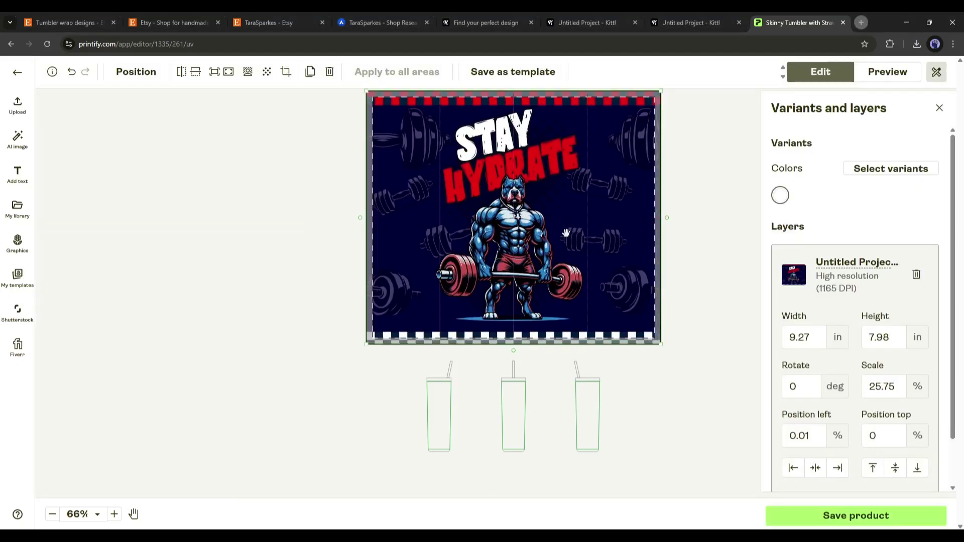
left_click(887, 72)
left_click(833, 159)
left_click(889, 167)
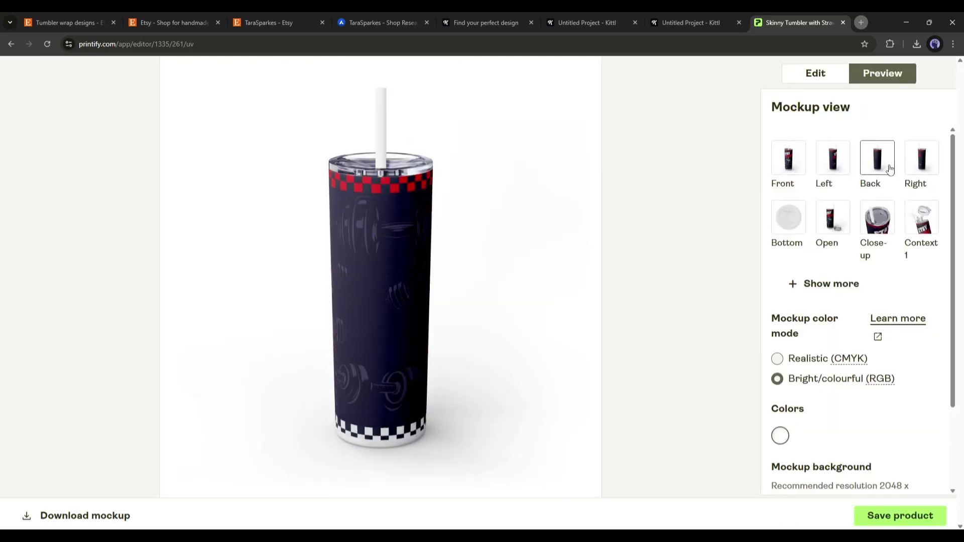
left_click(787, 159)
left_click(815, 73)
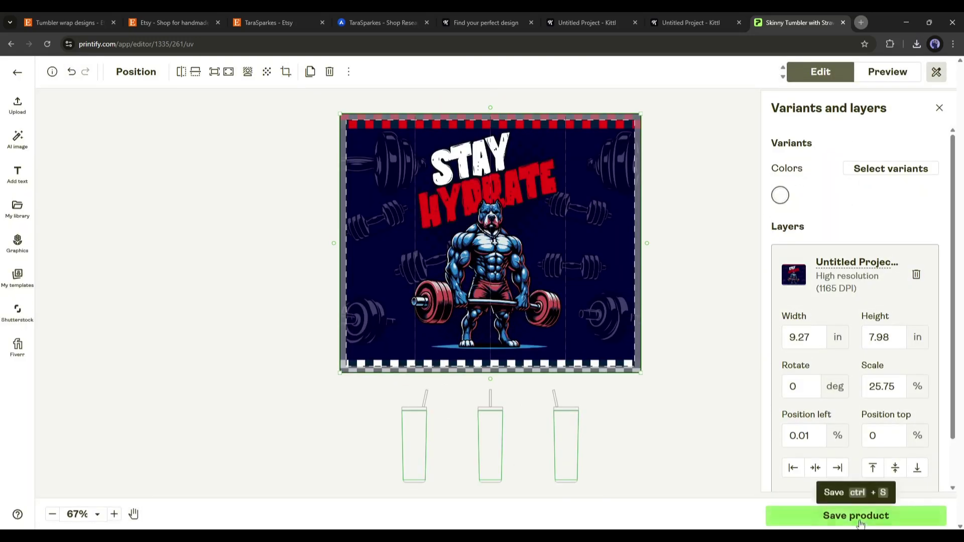
left_click(860, 520)
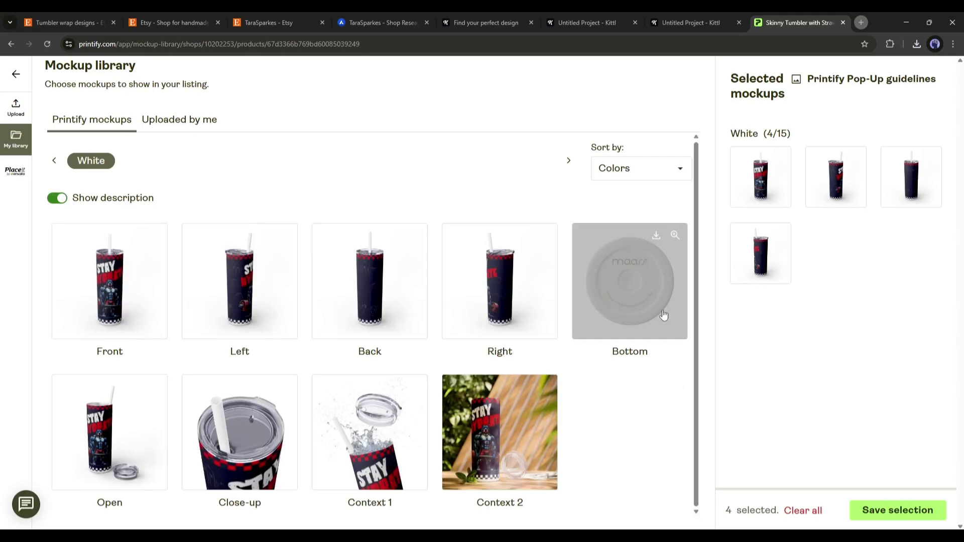
Save the four chosen mockup views for the listing and return to Kittl's tumbler template results
left_click(896, 512)
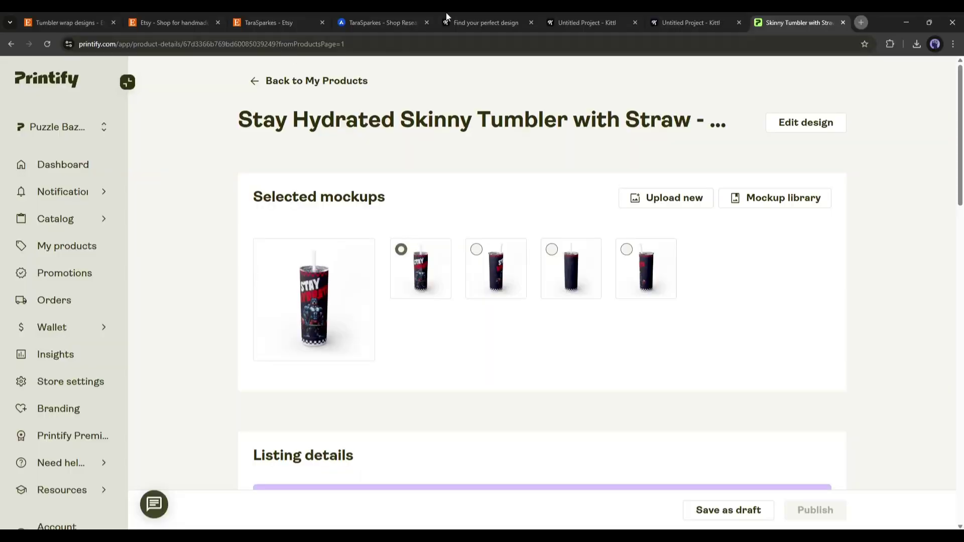
left_click(462, 15)
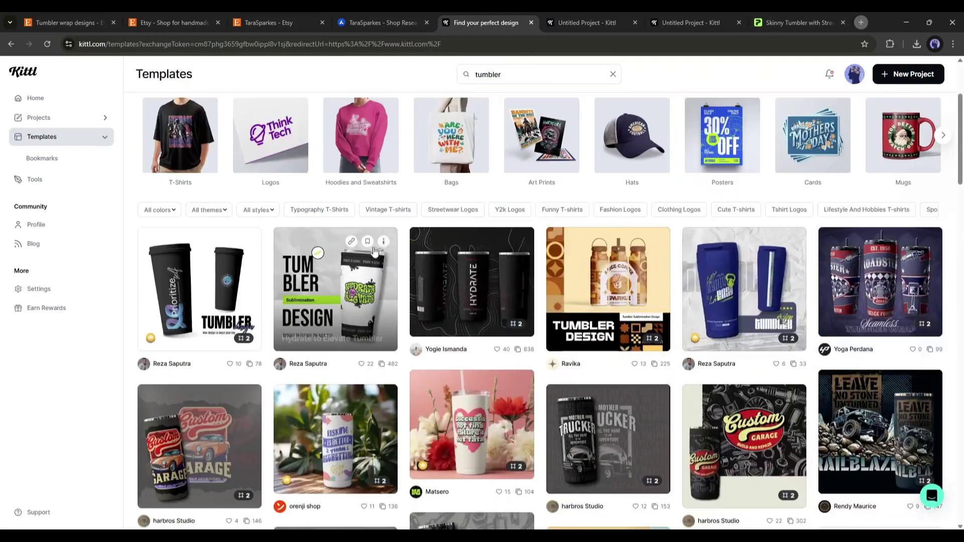
scroll(206, 210, "up", 2)
Go to the Kittl Home page to browse Recent Projects, Trending Templates and Tools
left_click(47, 103)
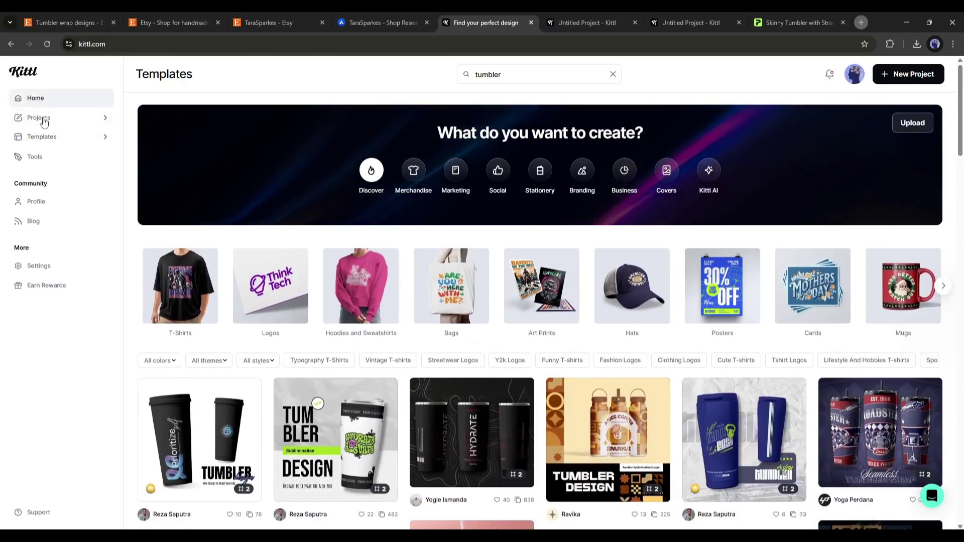
scroll(274, 250, "down", 3)
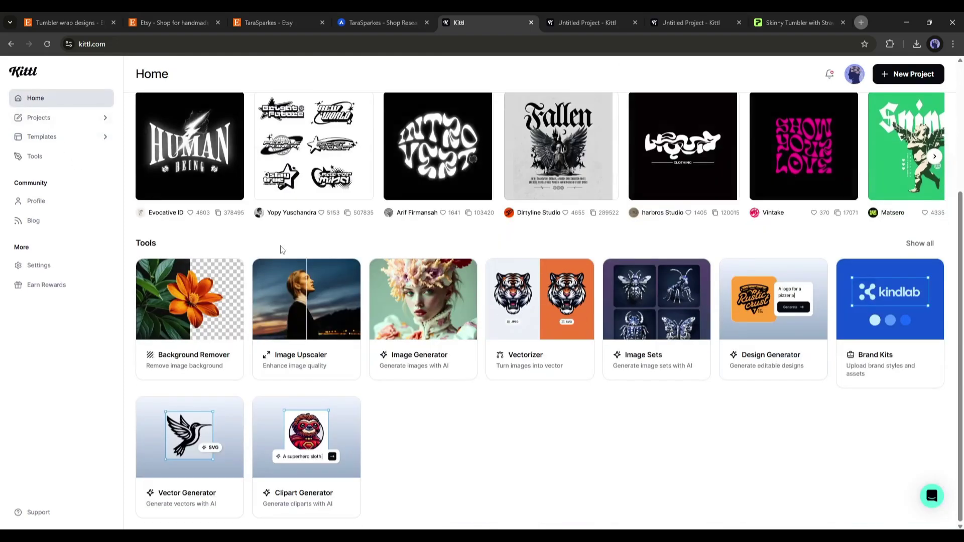
scroll(390, 463, "up", 2)
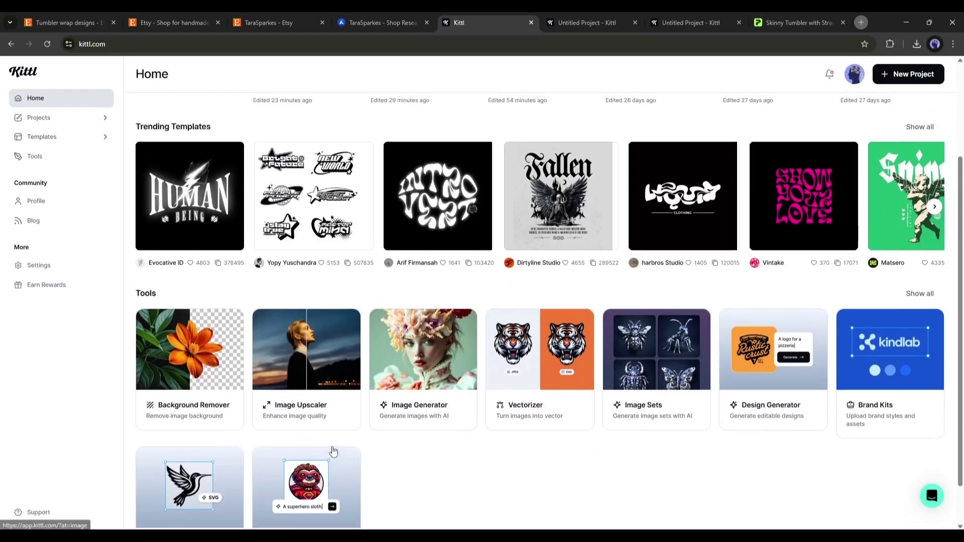
scroll(686, 427, "down", 1)
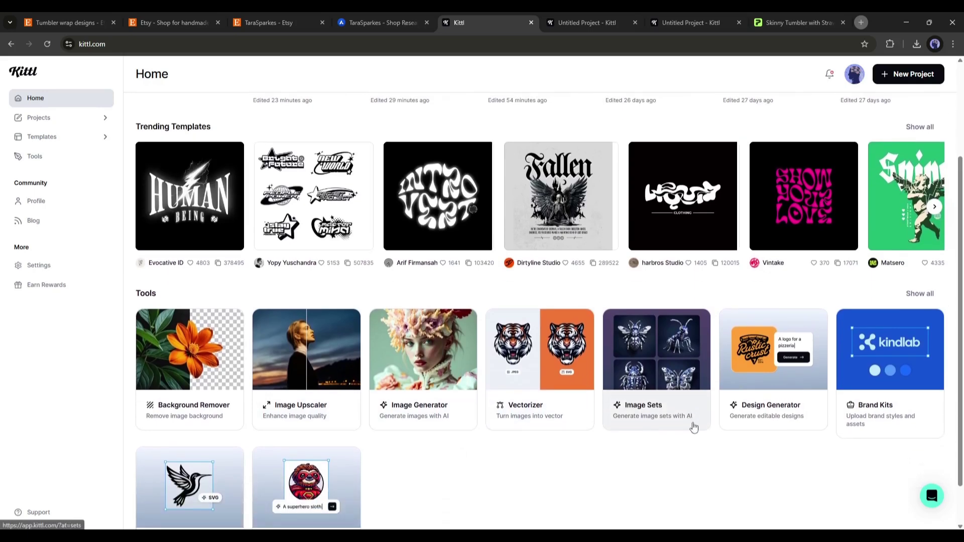
scroll(761, 422, "down", 1)
scroll(828, 411, "up", 1)
scroll(893, 400, "down", 1)
scroll(892, 399, "down", 1)
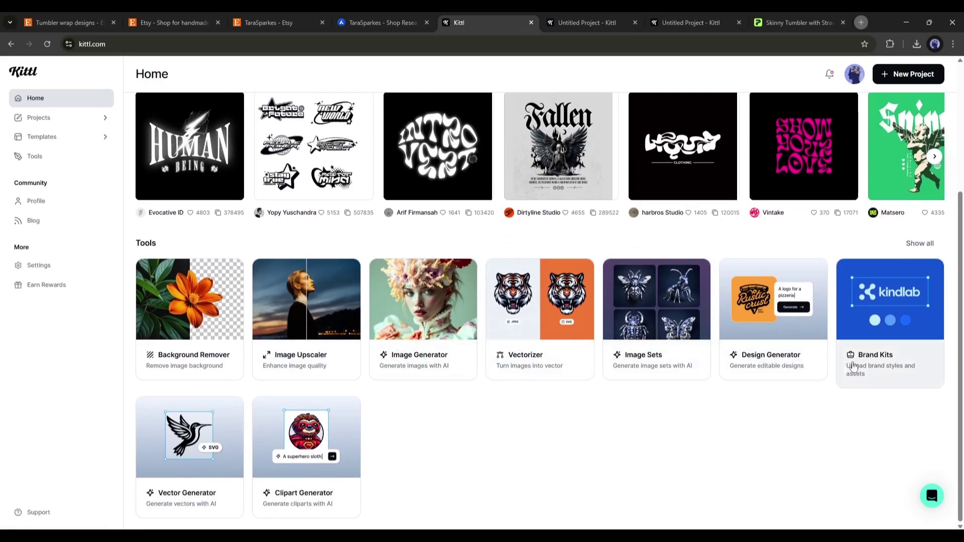
scroll(603, 420, "up", 1)
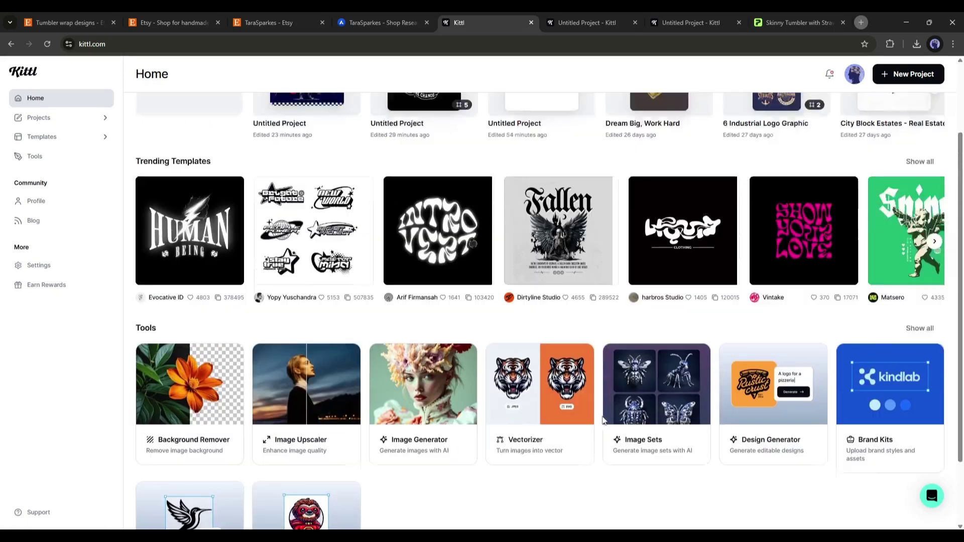
scroll(603, 421, "up", 1)
scroll(603, 420, "down", 2)
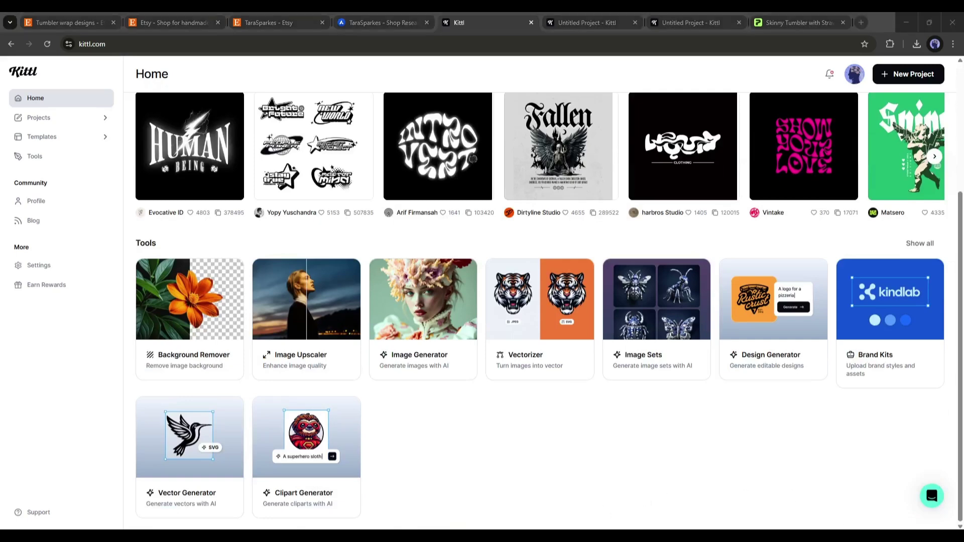